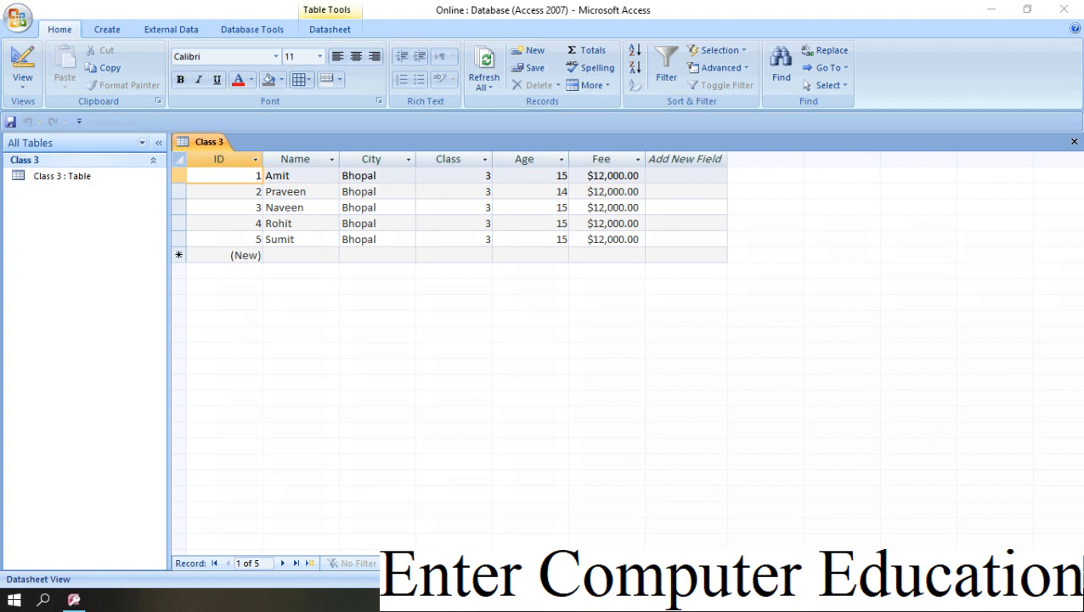
- Create a new blank table in the database
click(451, 236)
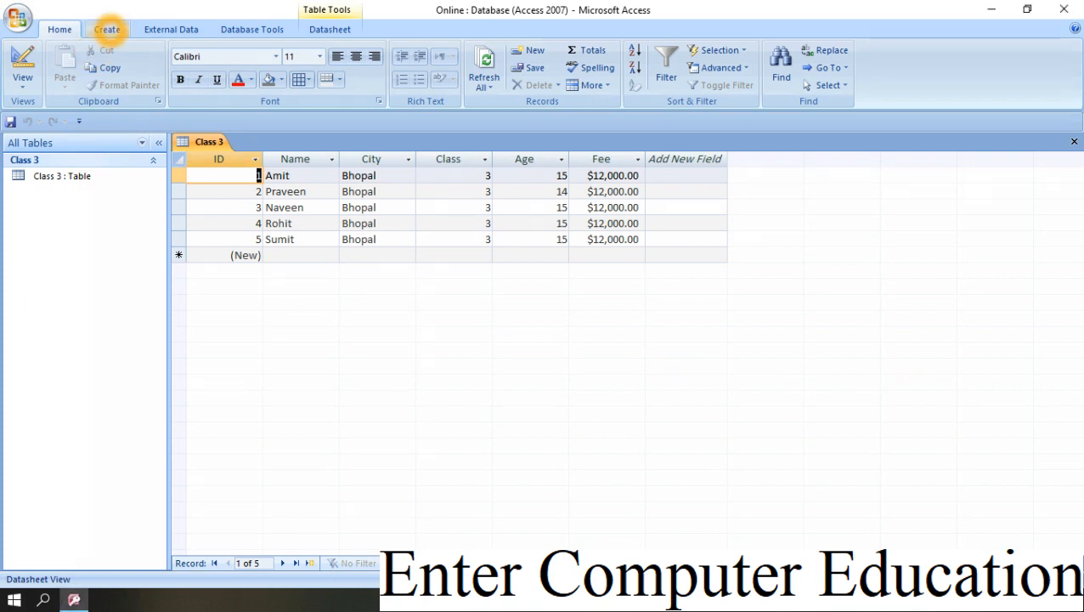
click(108, 29)
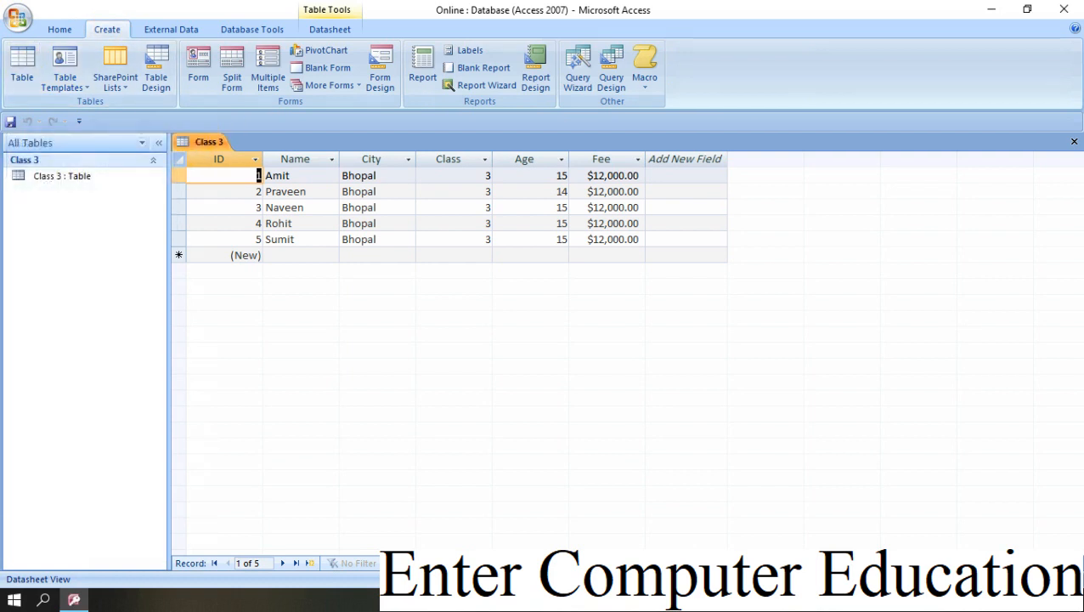
click(23, 64)
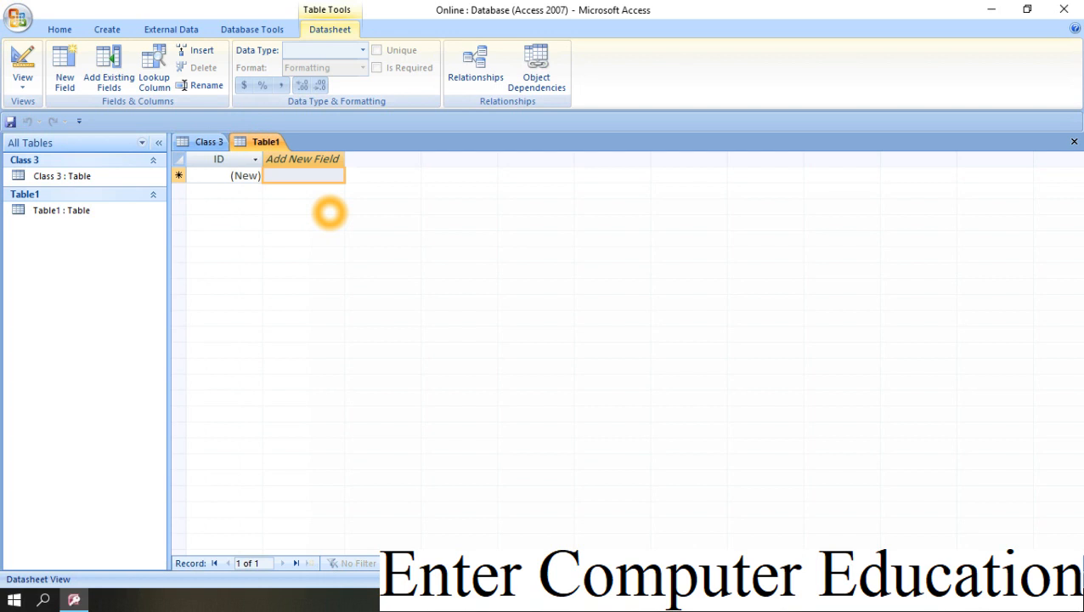
key(alt)
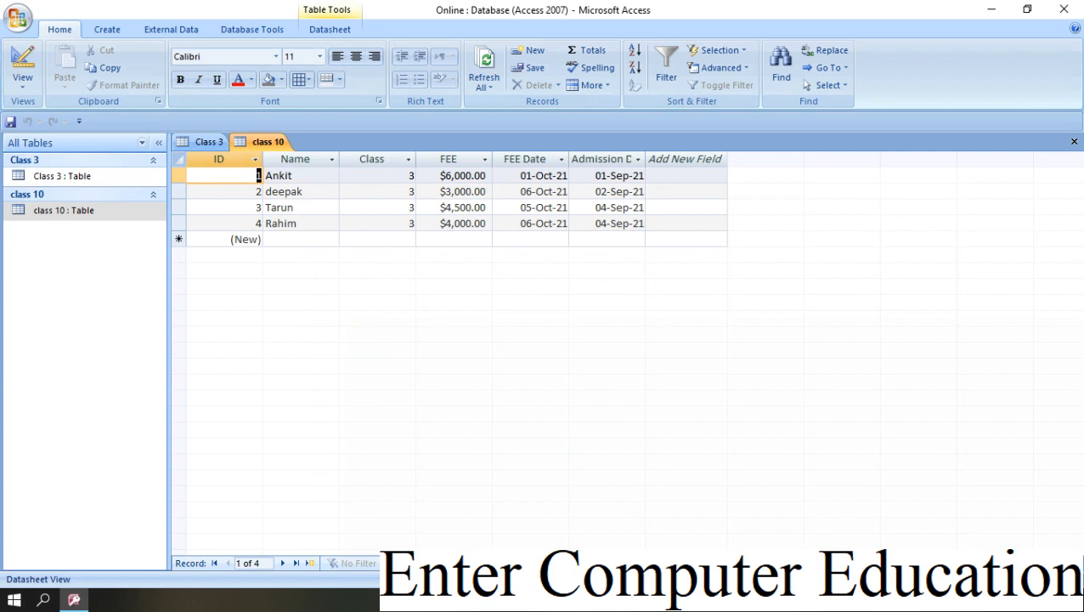
- Compare the Class 3 and class 10 tables, and open the Relationships layout of the database
click(208, 141)
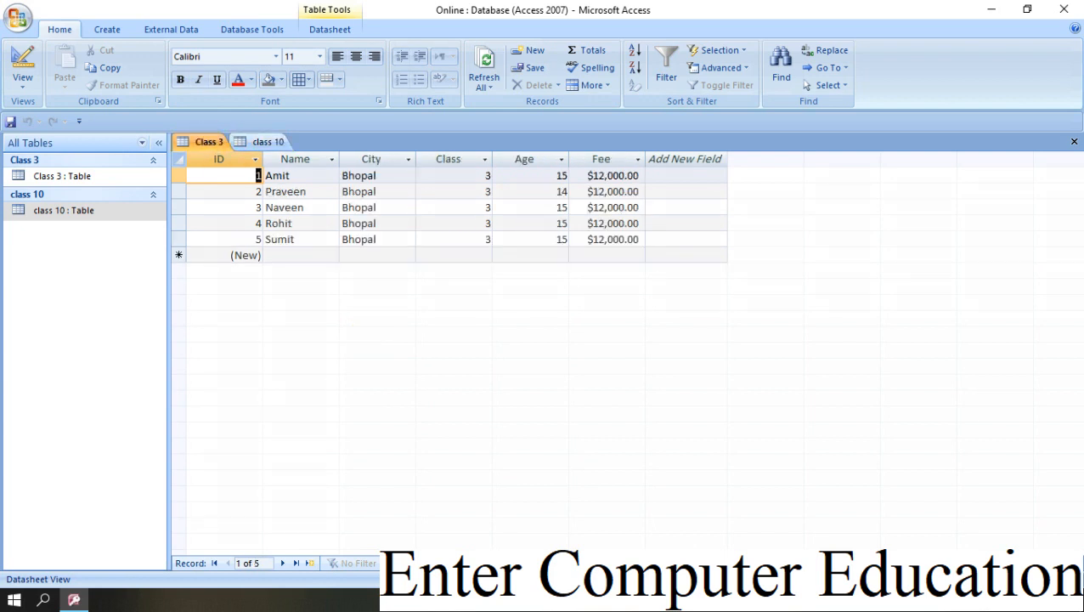
click(265, 141)
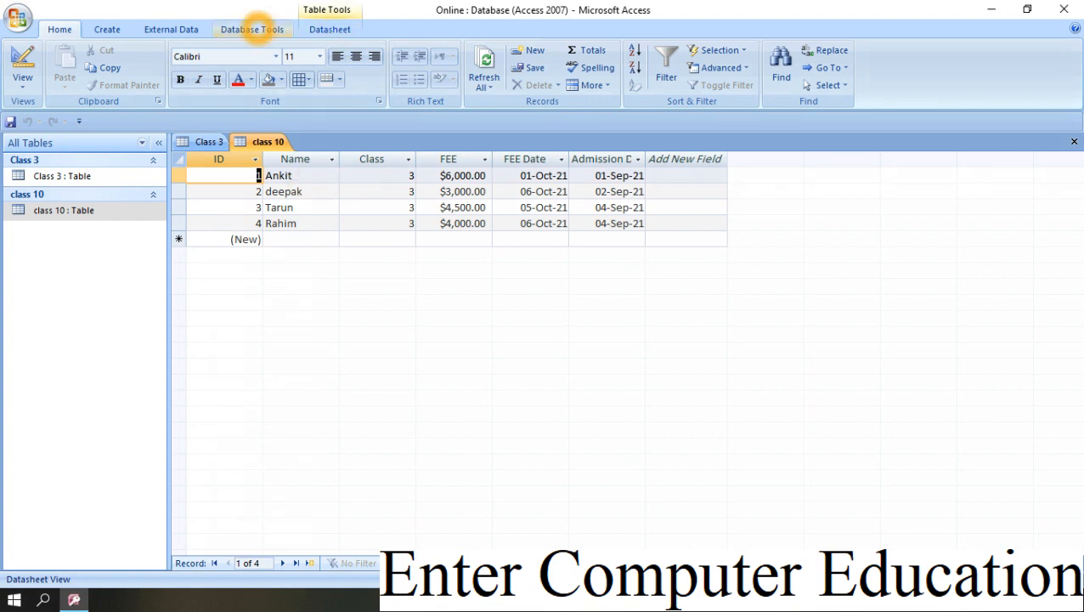
click(251, 29)
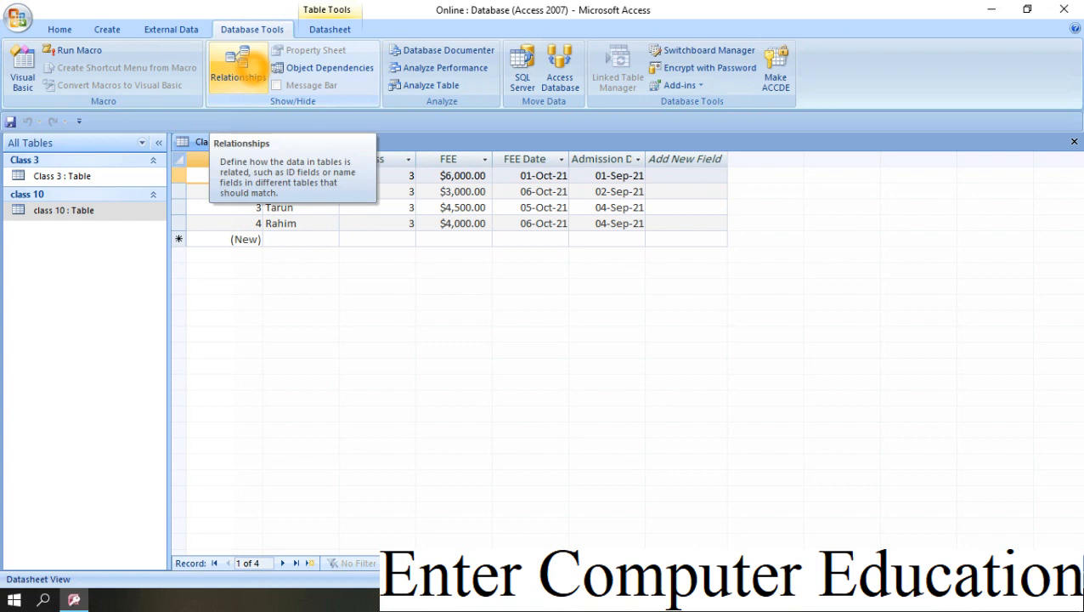
click(330, 29)
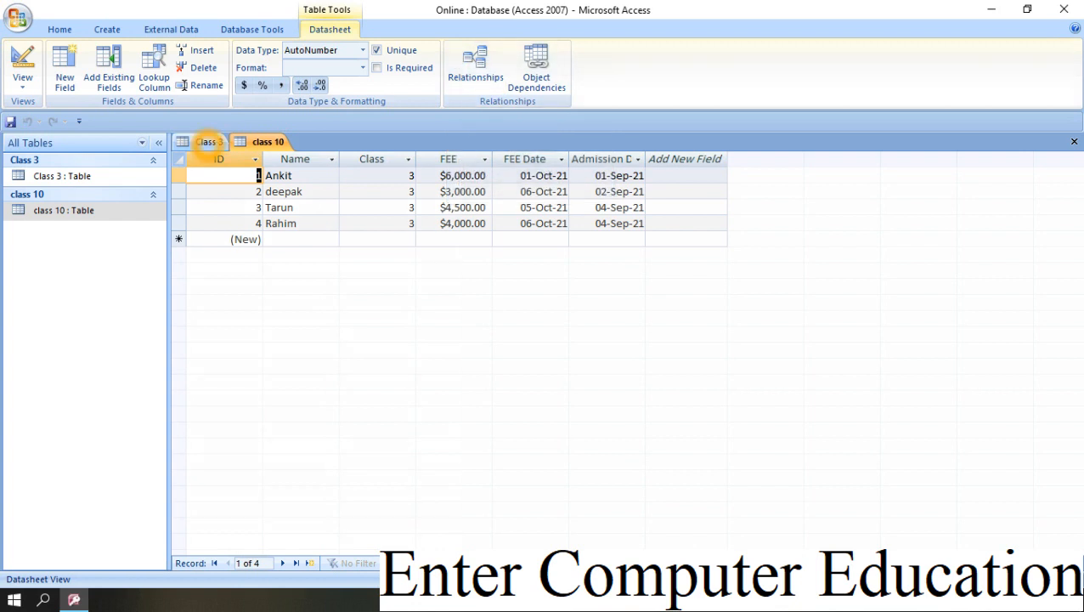
click(476, 68)
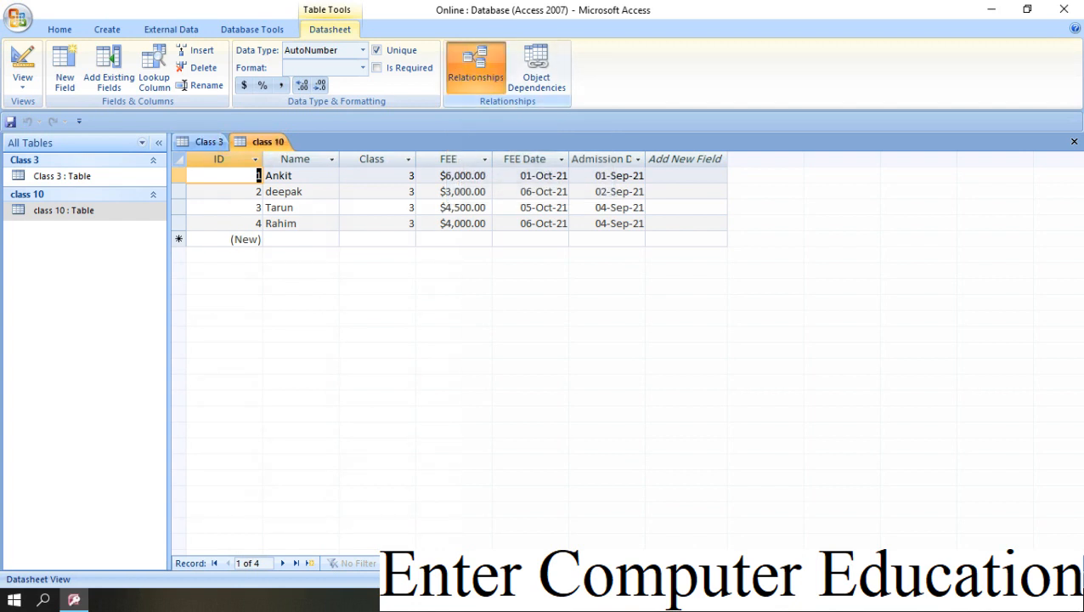
click(330, 146)
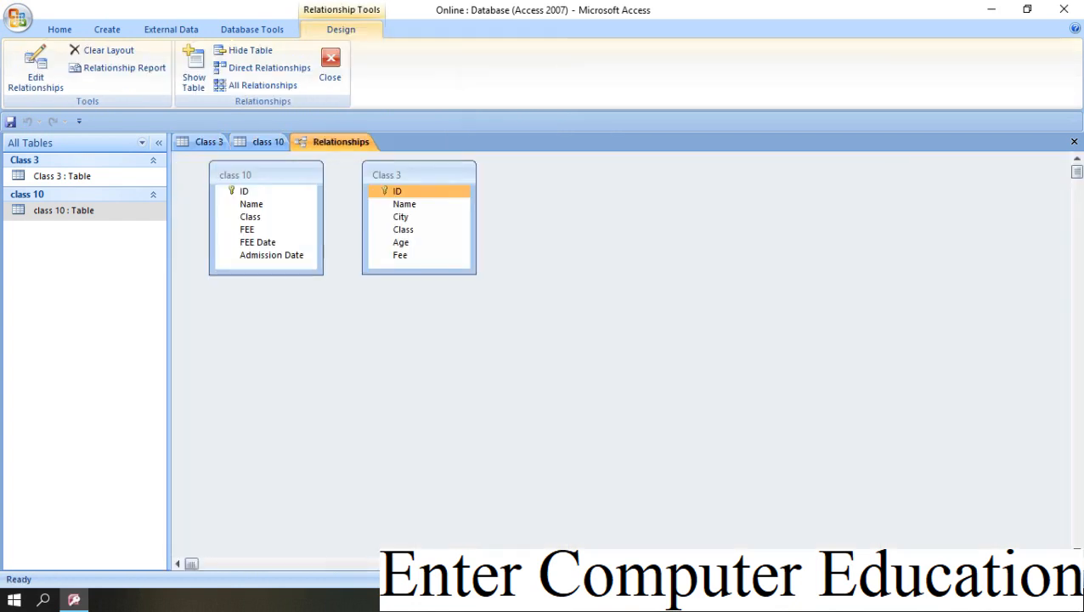
- Hide the class 10 and Class 3 tables from the Relationships layout
click(282, 177)
click(268, 175)
right_click(269, 175)
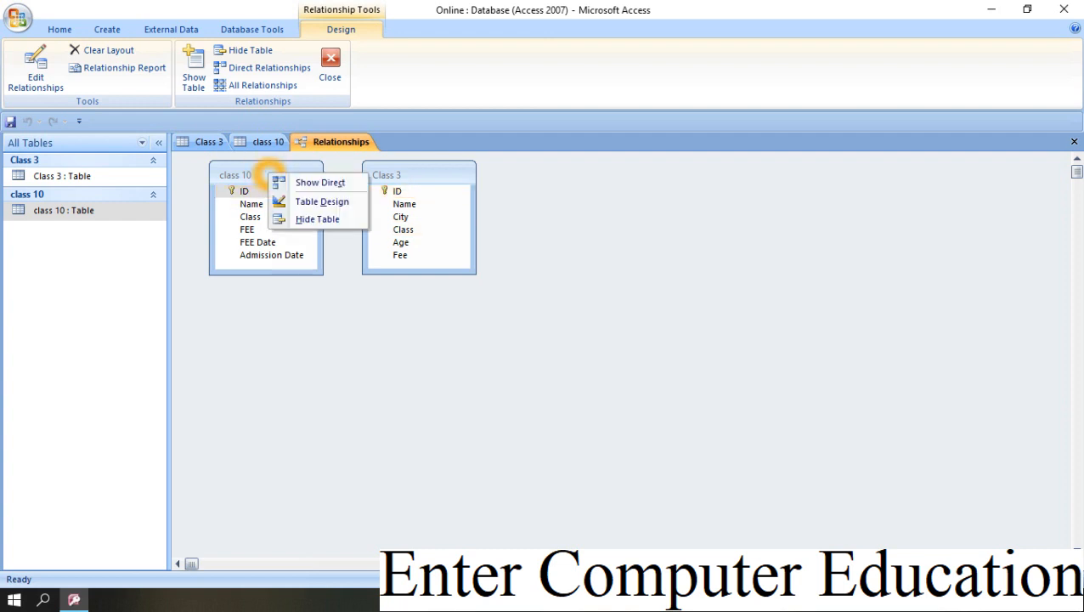
click(317, 218)
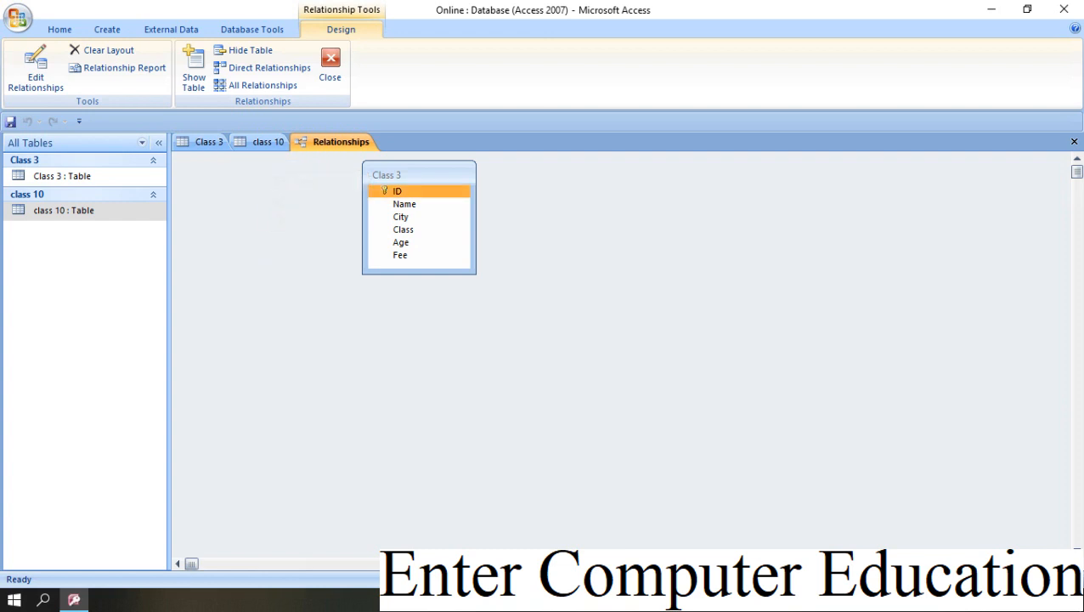
click(399, 174)
right_click(400, 175)
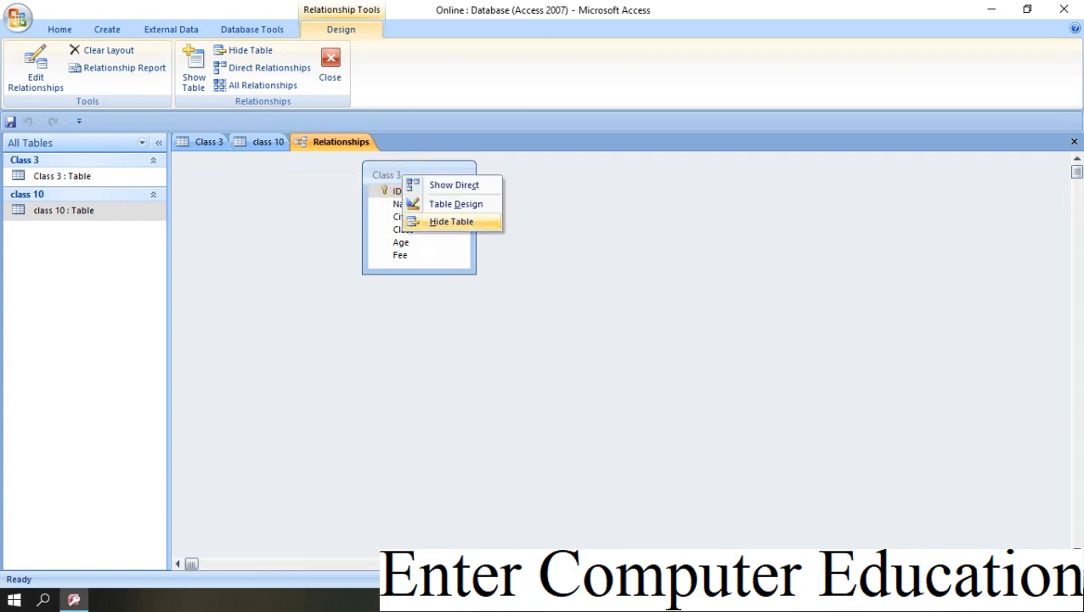
click(453, 221)
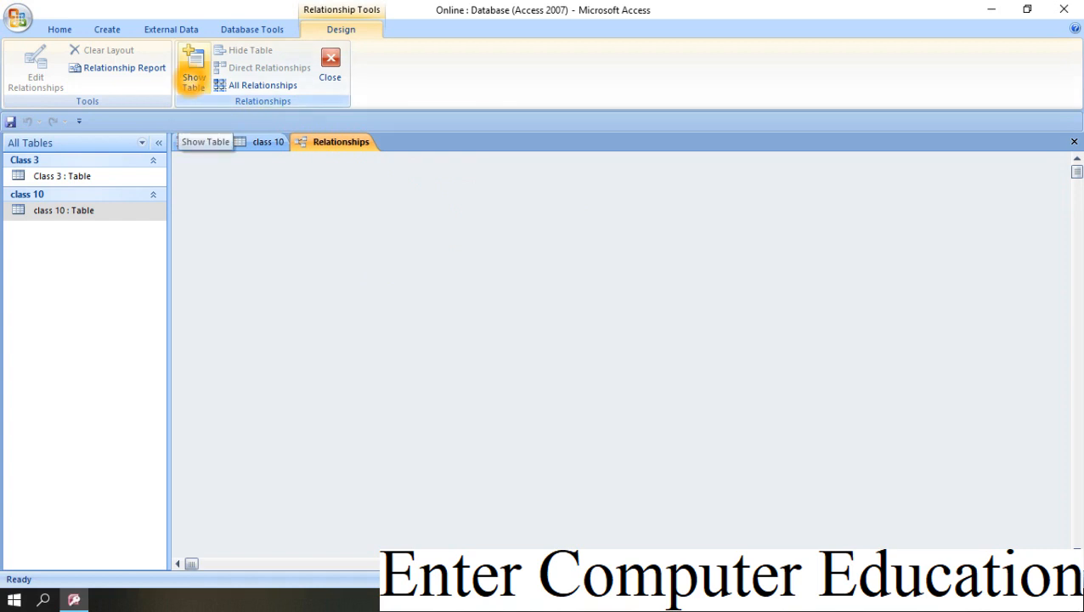
- Add the Class 3 table and the class 10 table, in that order, to the Relationships layout
click(194, 73)
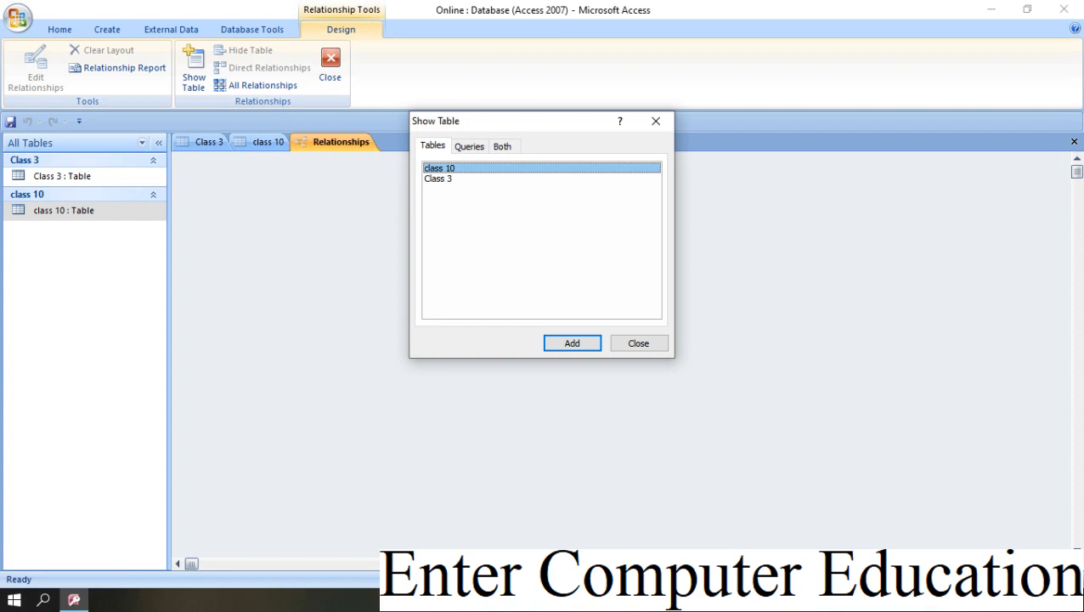
click(440, 179)
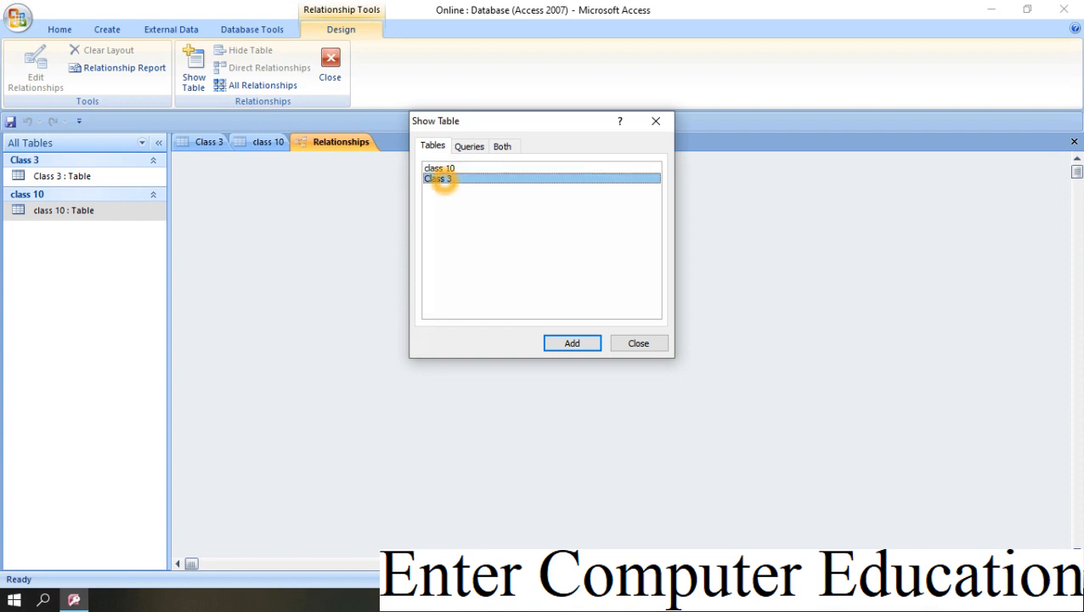
click(573, 344)
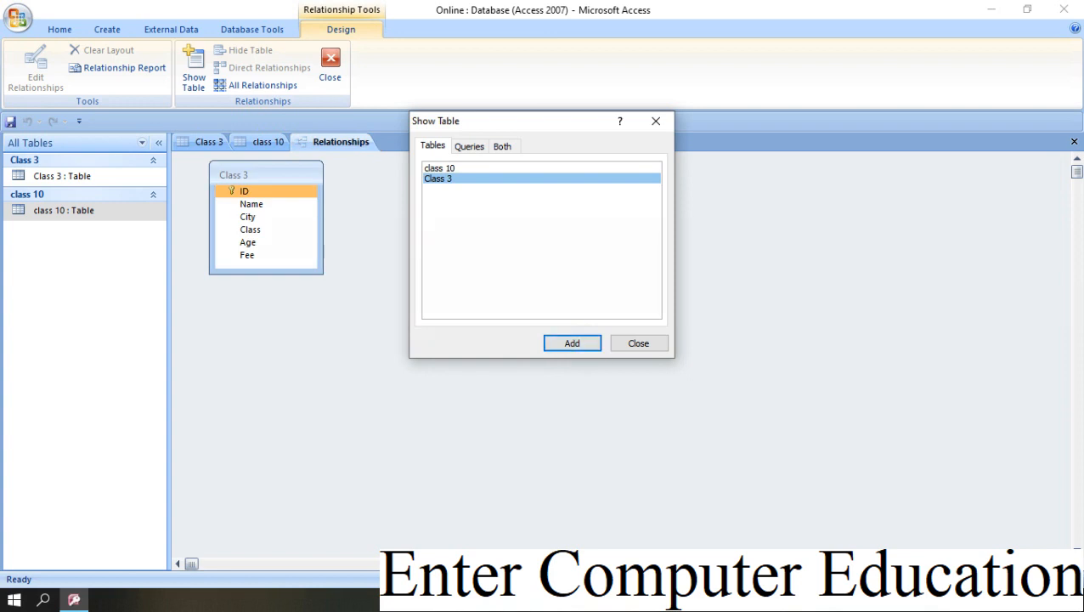
click(441, 167)
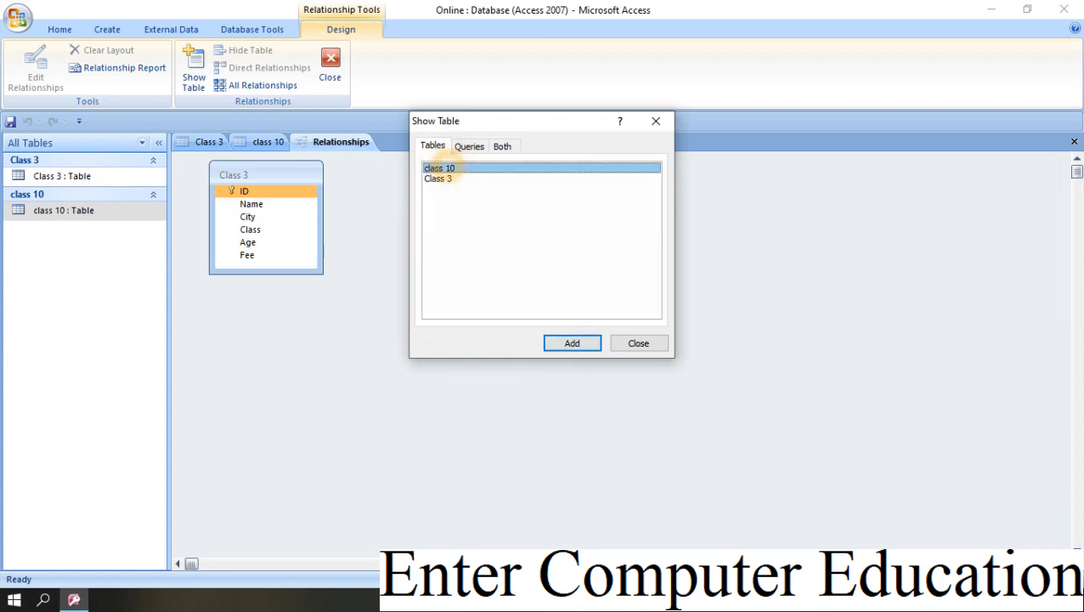
click(587, 346)
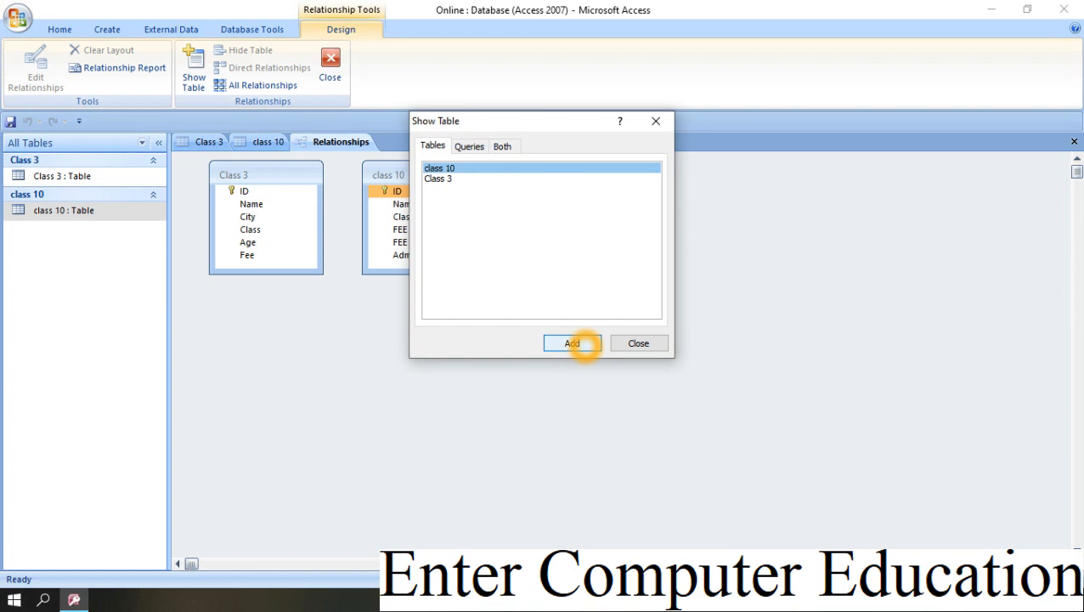
click(644, 343)
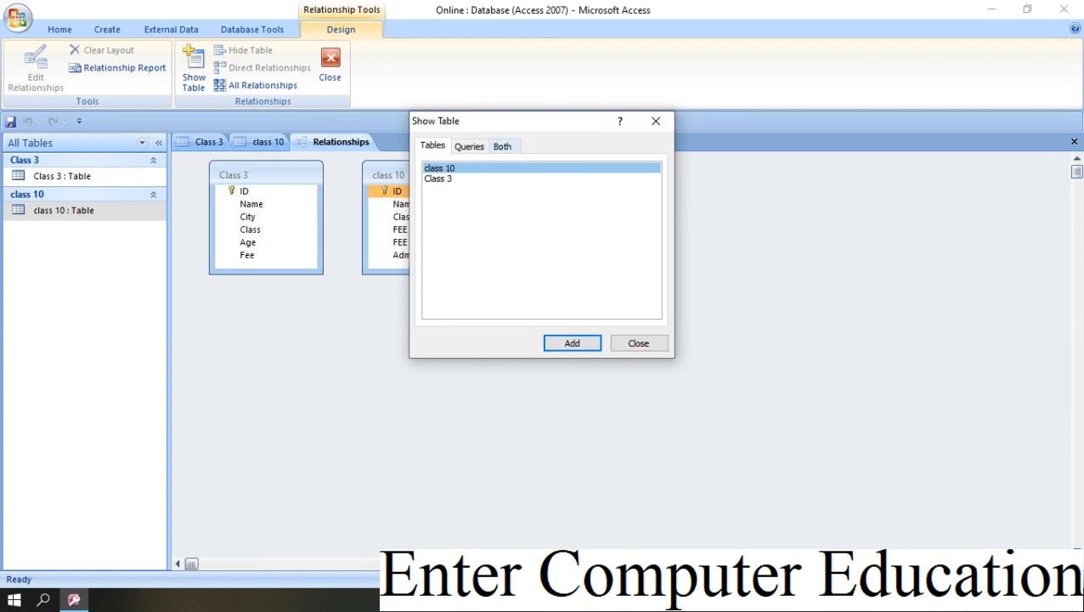
click(655, 124)
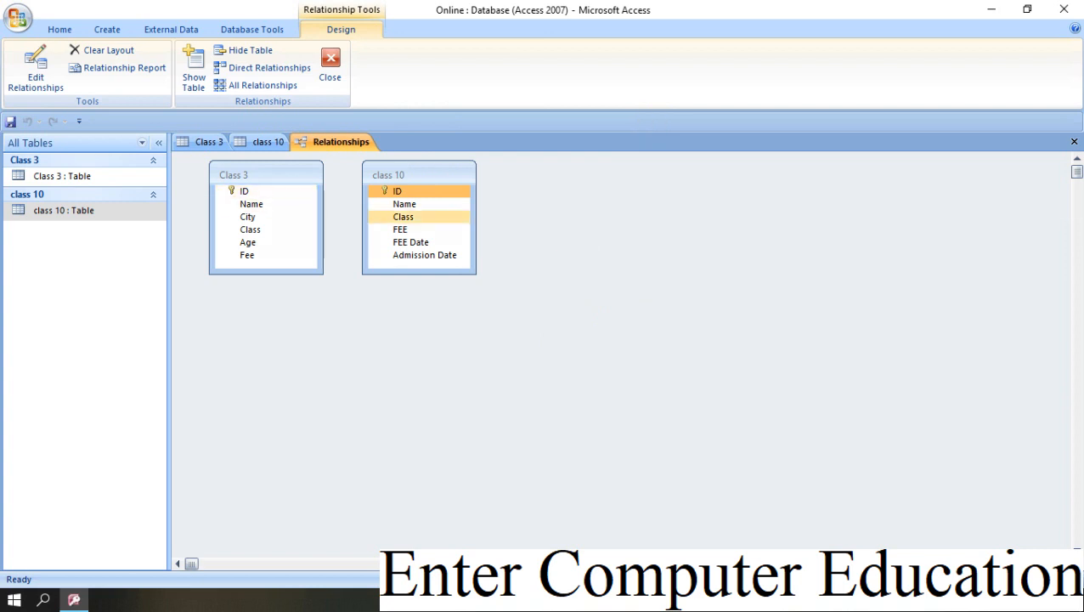
- Create a relationship from the ID field of Class 3 to the ID field of class 10, without enforcing referential integrity
click(250, 176)
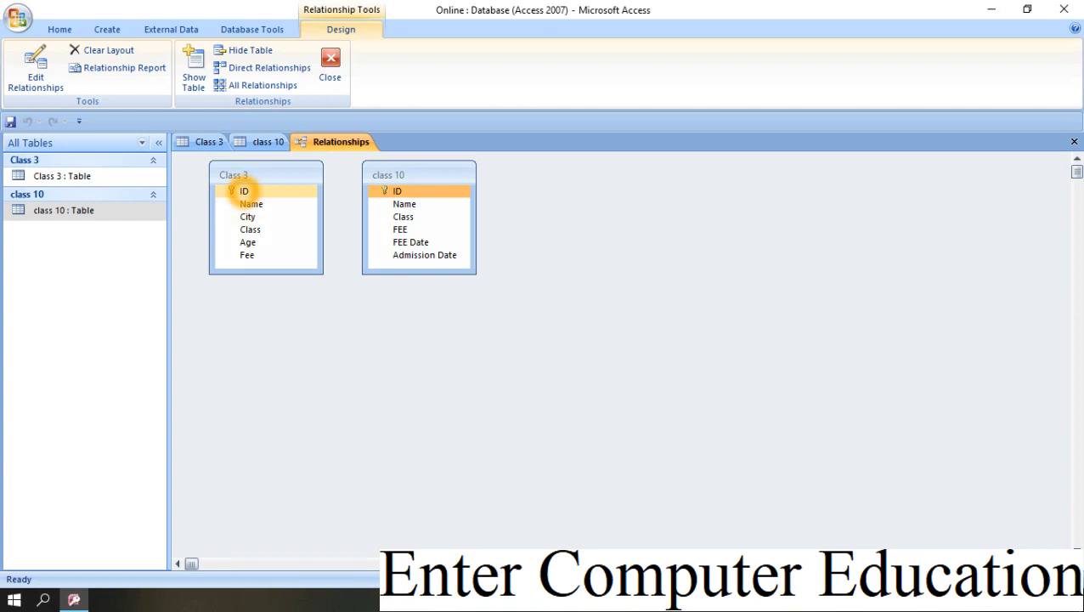
click(244, 191)
drag(244, 191, 410, 193)
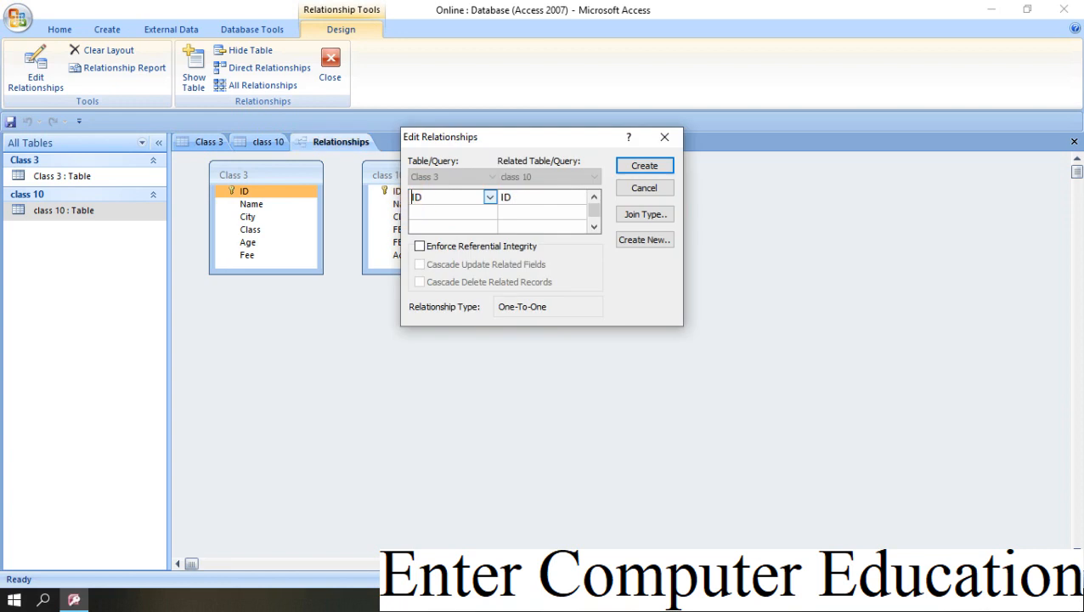
click(432, 145)
click(508, 147)
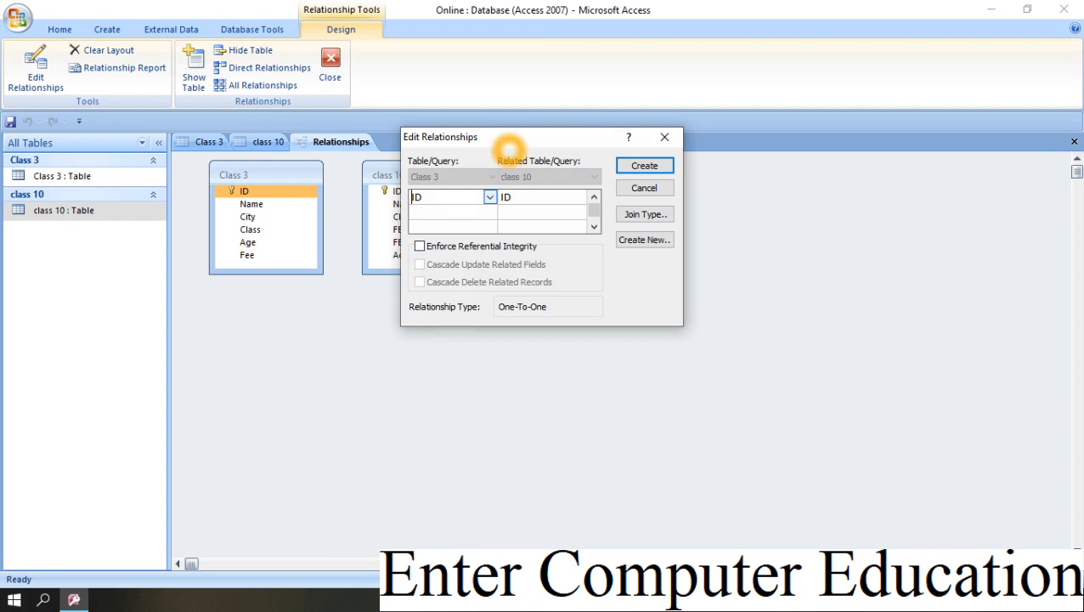
click(525, 153)
click(649, 163)
click(645, 166)
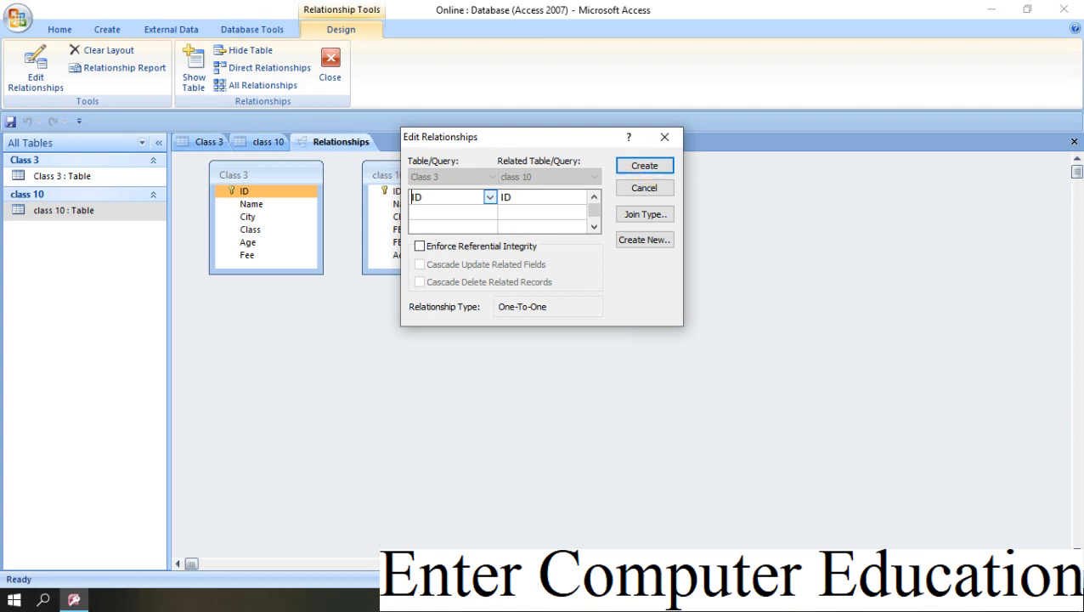
click(666, 161)
click(667, 153)
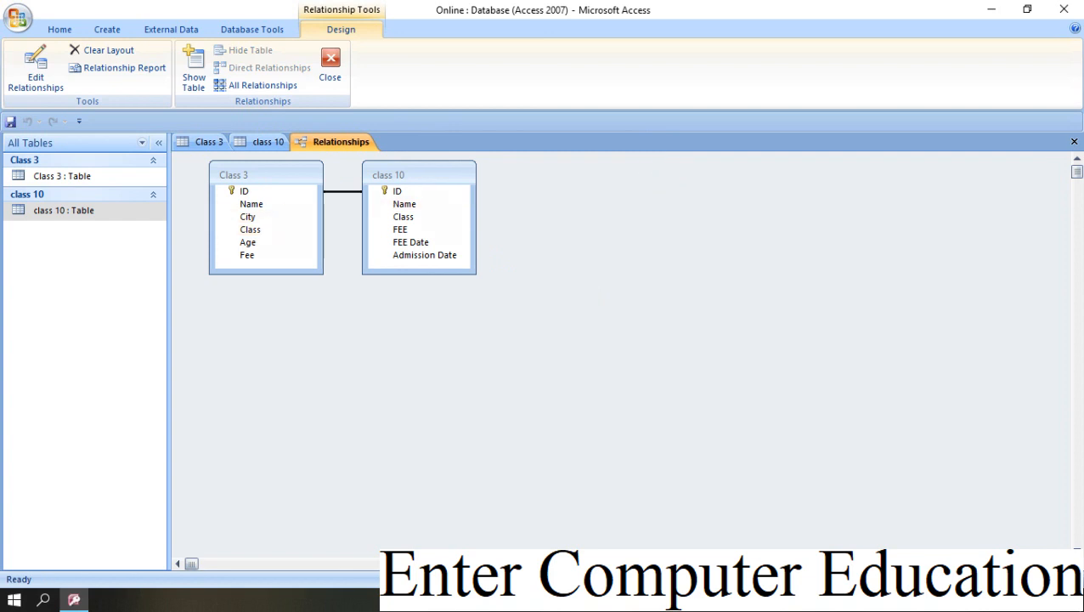
click(271, 204)
click(283, 203)
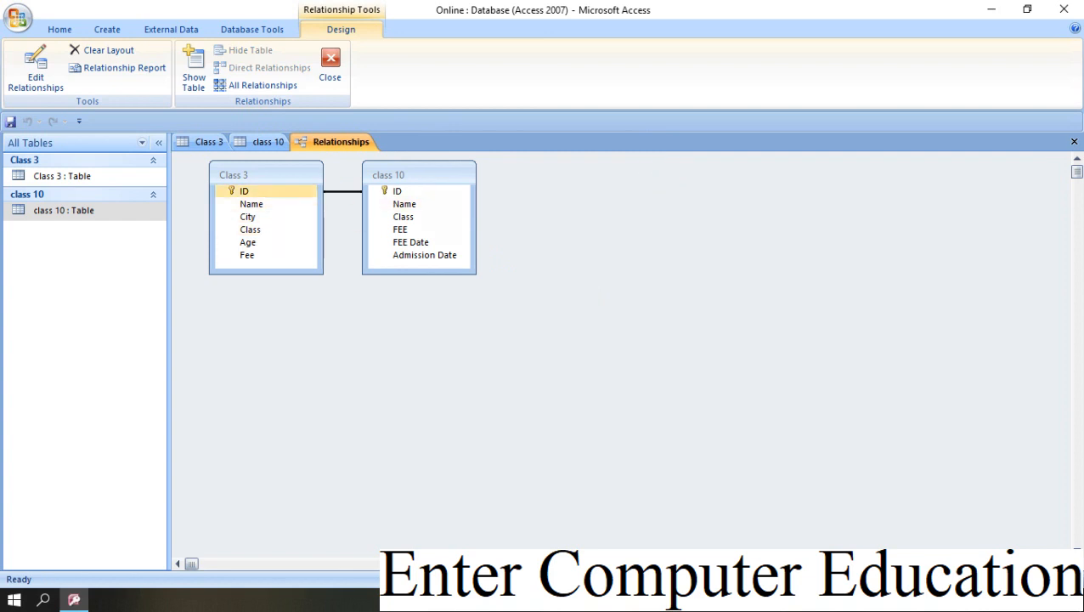
click(374, 192)
click(571, 220)
click(988, 201)
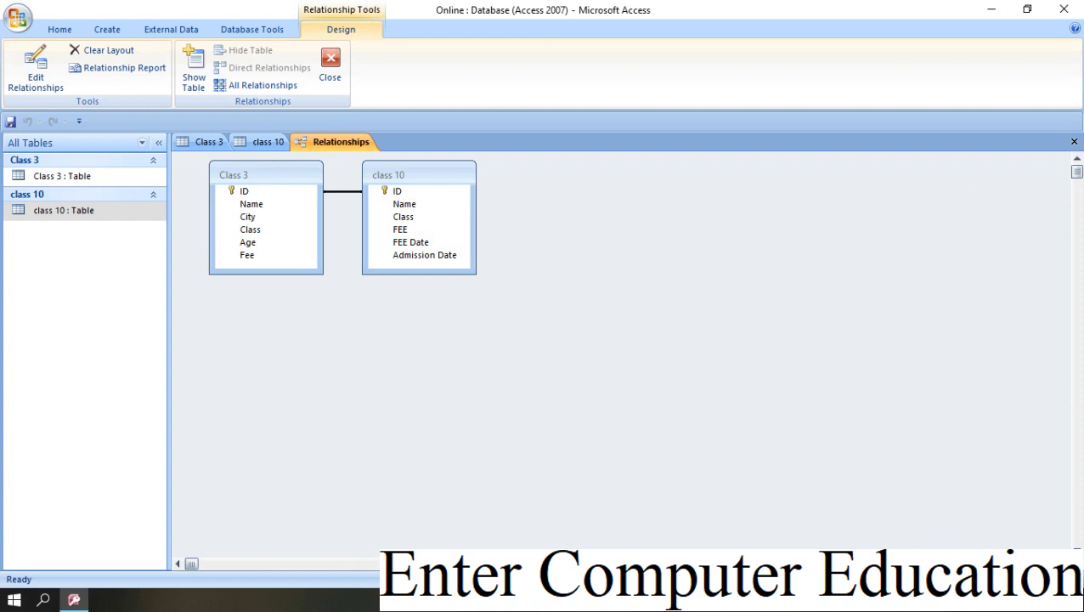
- Close the Relationships layout with its changes saved, and close the class 10 and Class 3 tables
click(1074, 142)
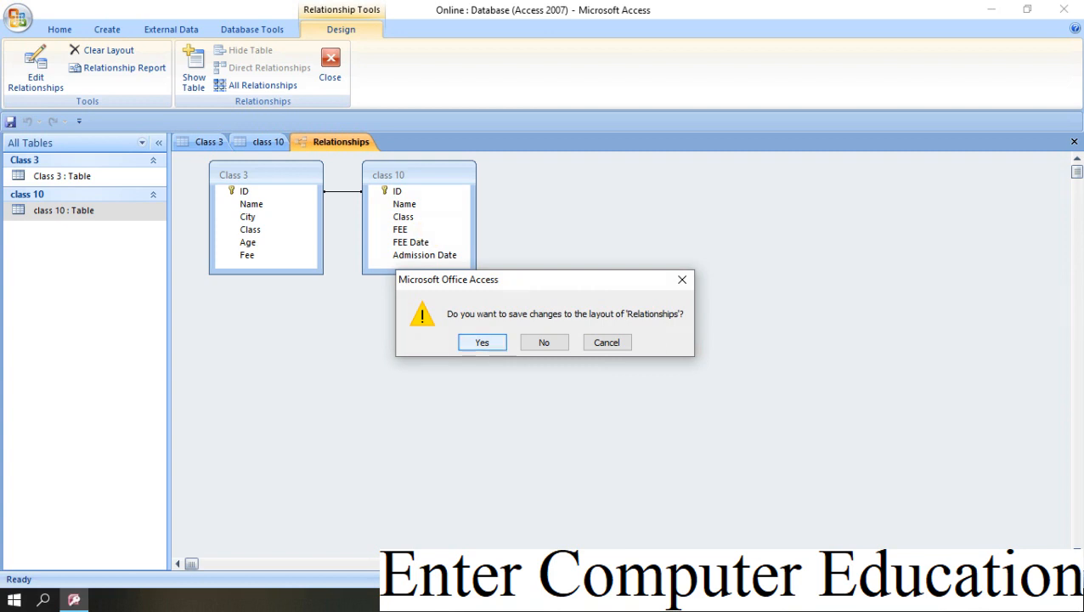
click(491, 343)
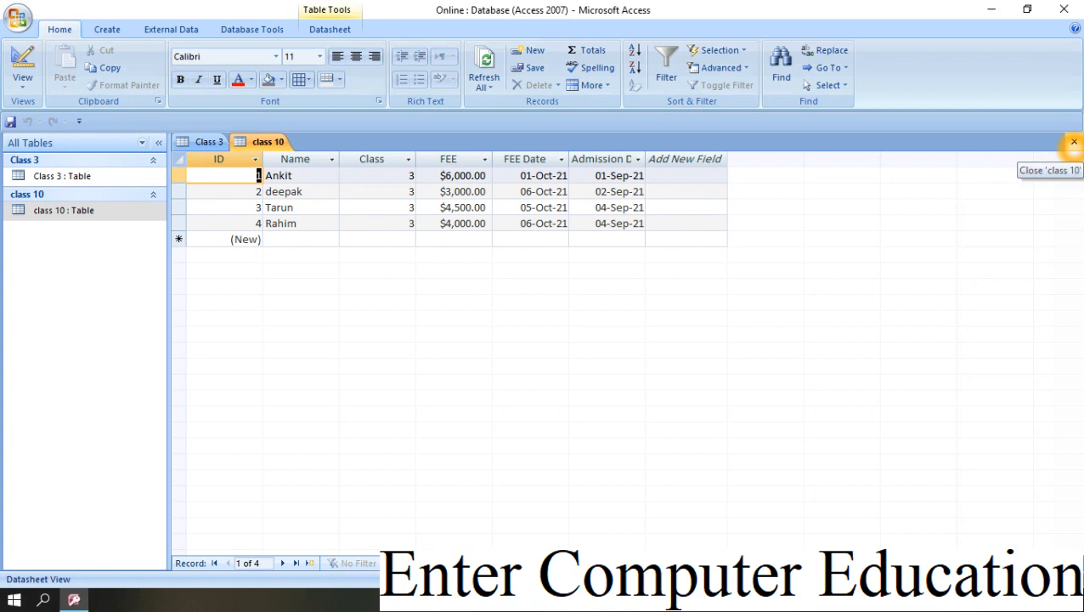
click(1075, 141)
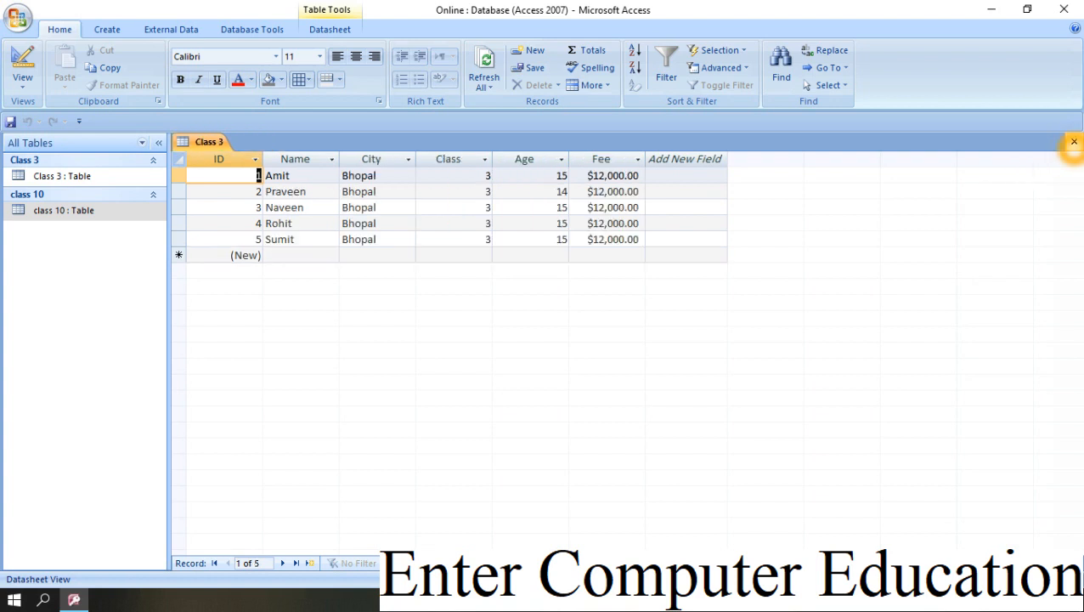
click(1074, 143)
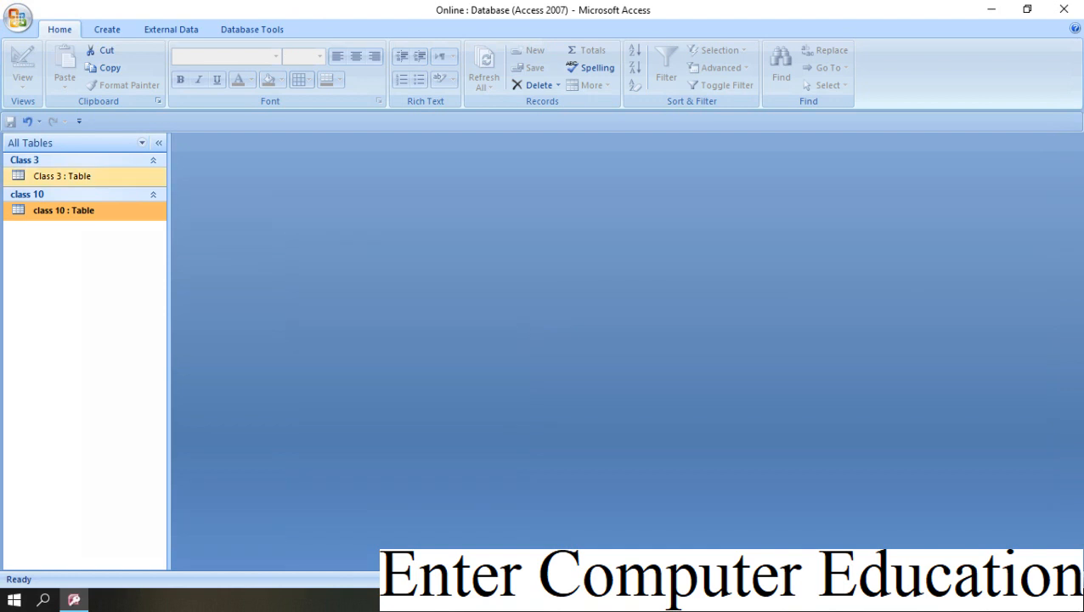
- Open the class 10 table and expand the related Class 3 records for IDs 1 to 4
key(Return)
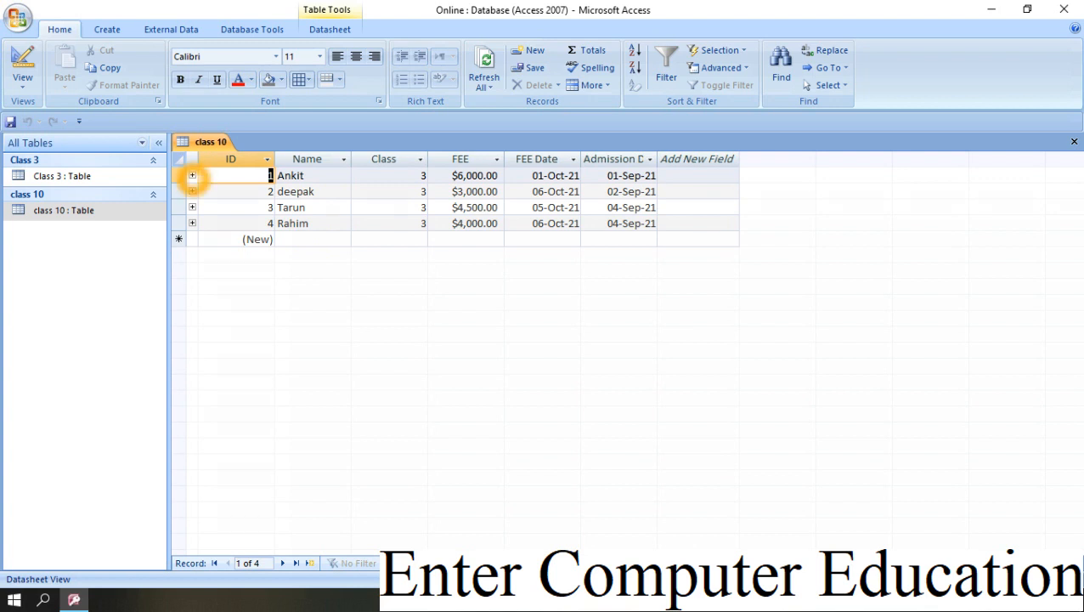
click(192, 175)
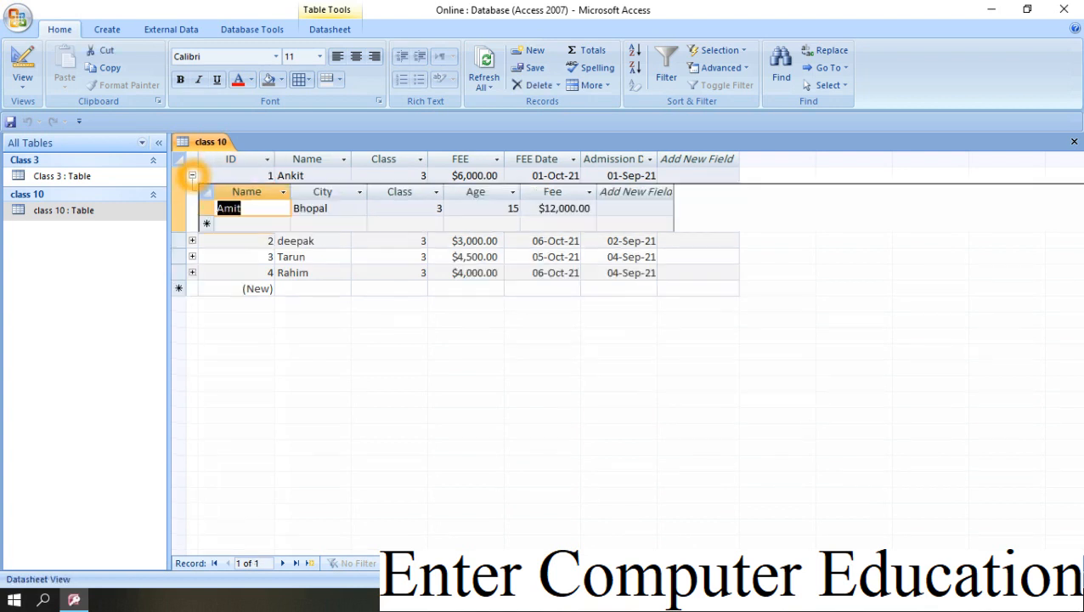
click(192, 240)
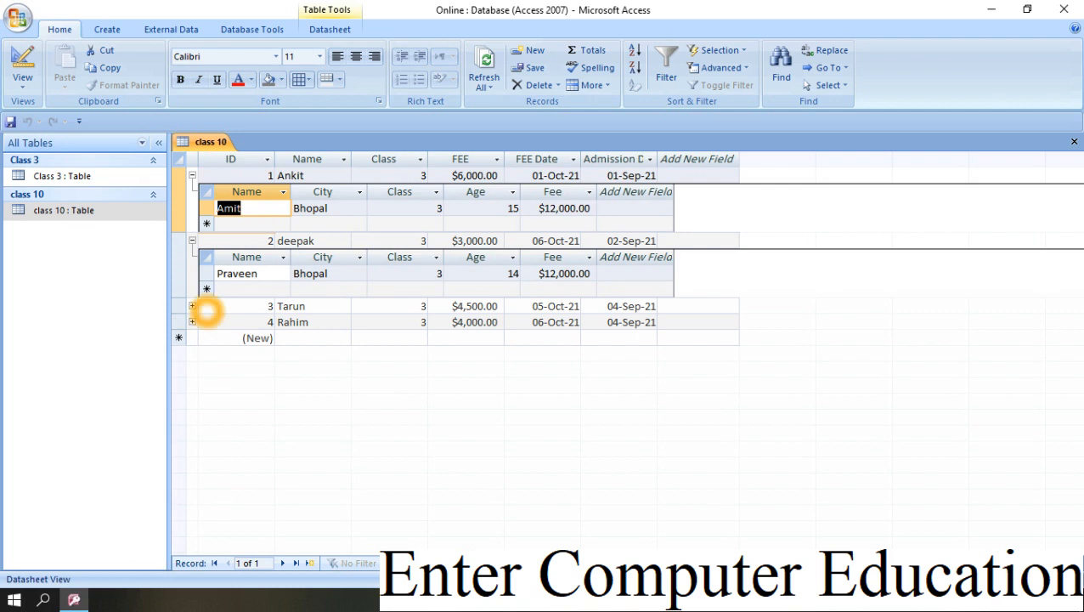
click(193, 306)
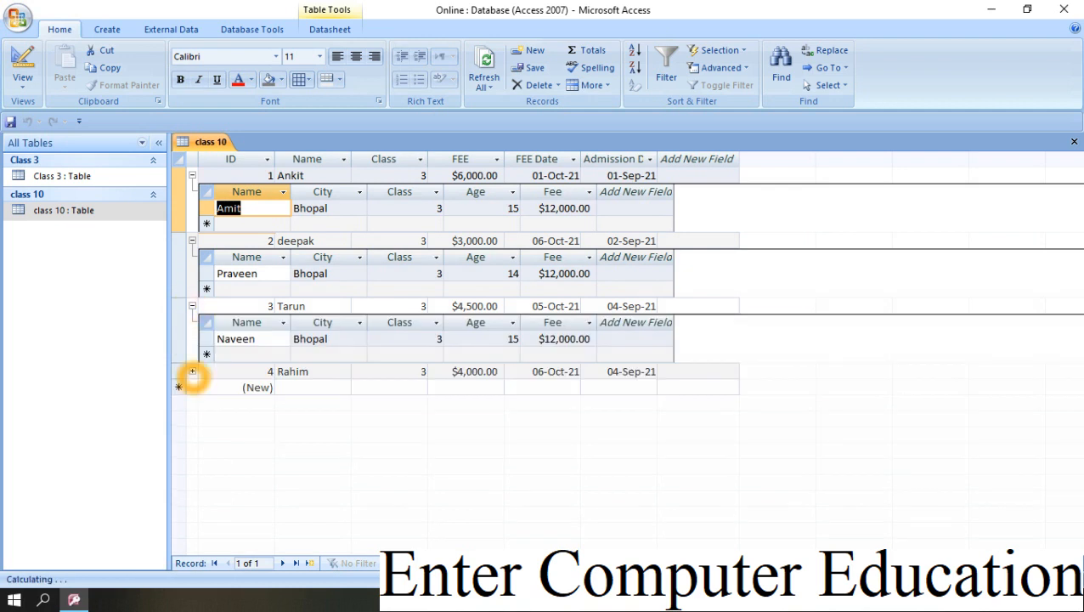
click(192, 371)
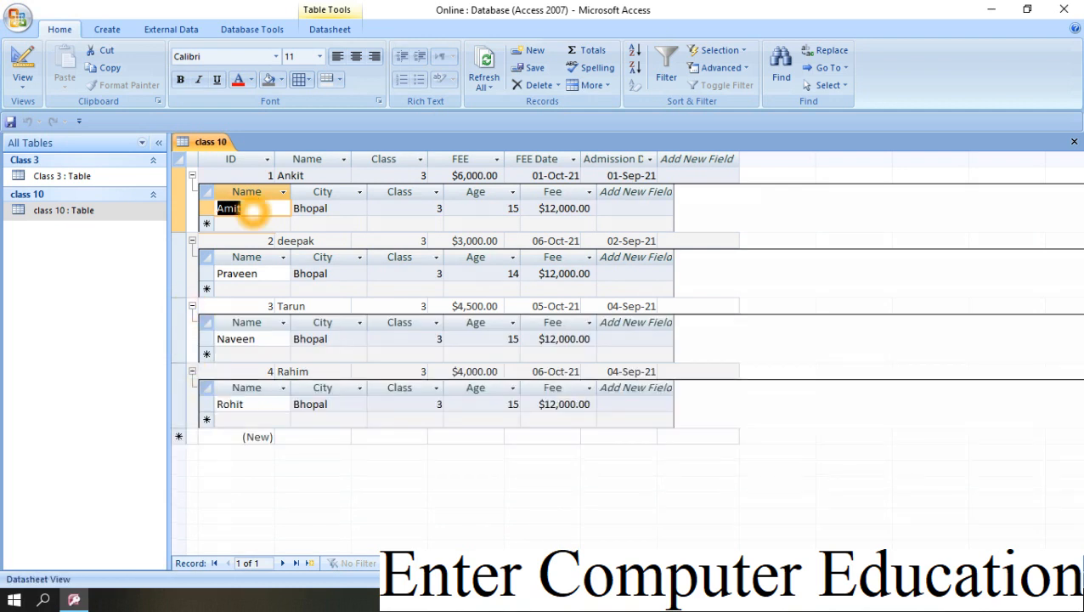
- Open the Class 3 table, expand the related class 10 records for IDs 1 to 5, and close both tables
click(98, 176)
double_click(98, 174)
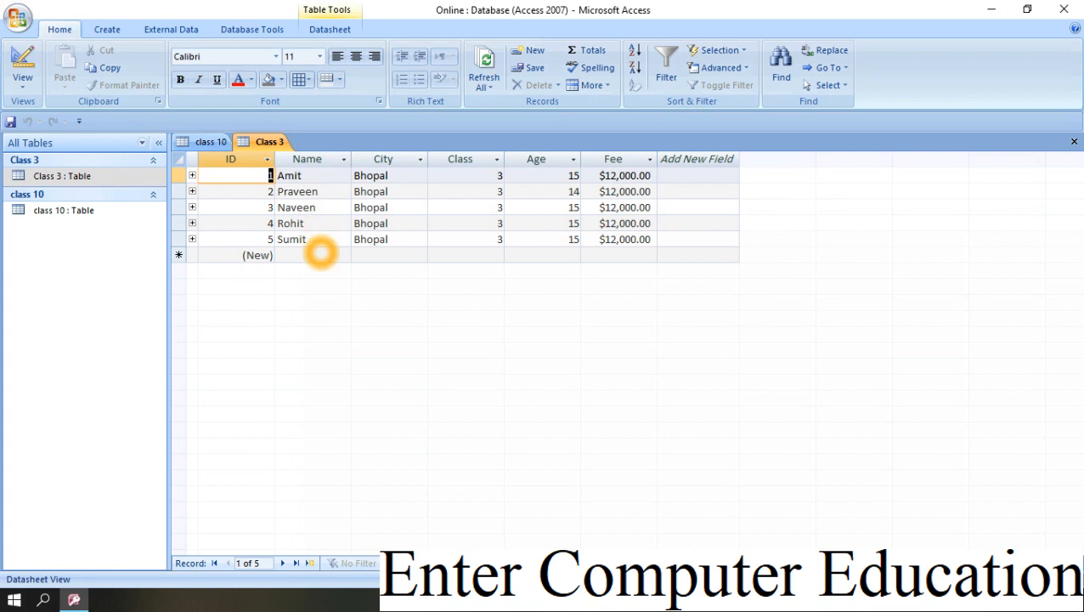
click(192, 175)
click(192, 240)
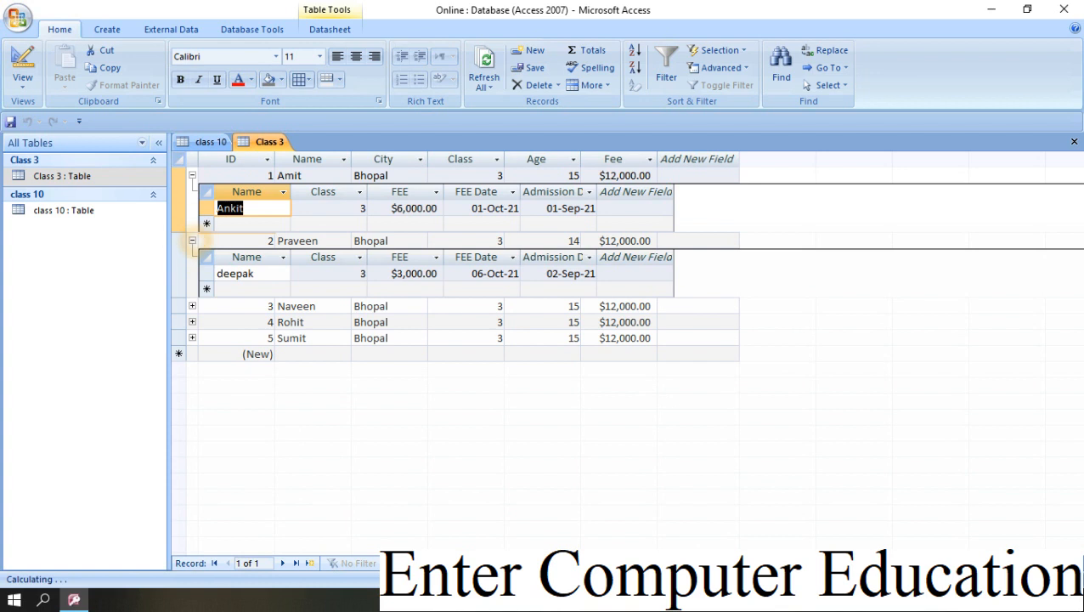
click(192, 305)
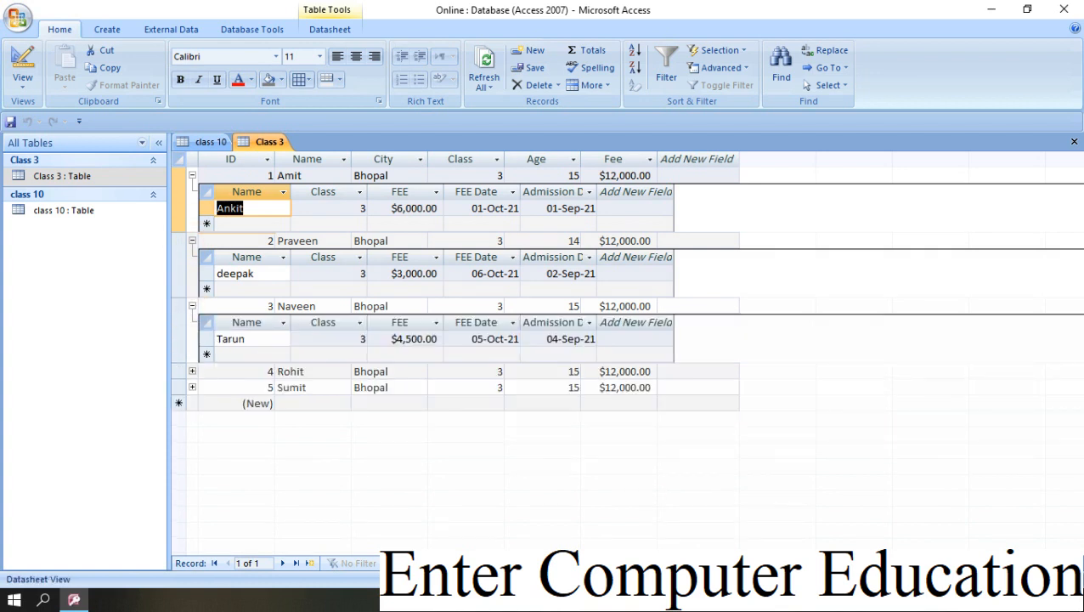
click(192, 371)
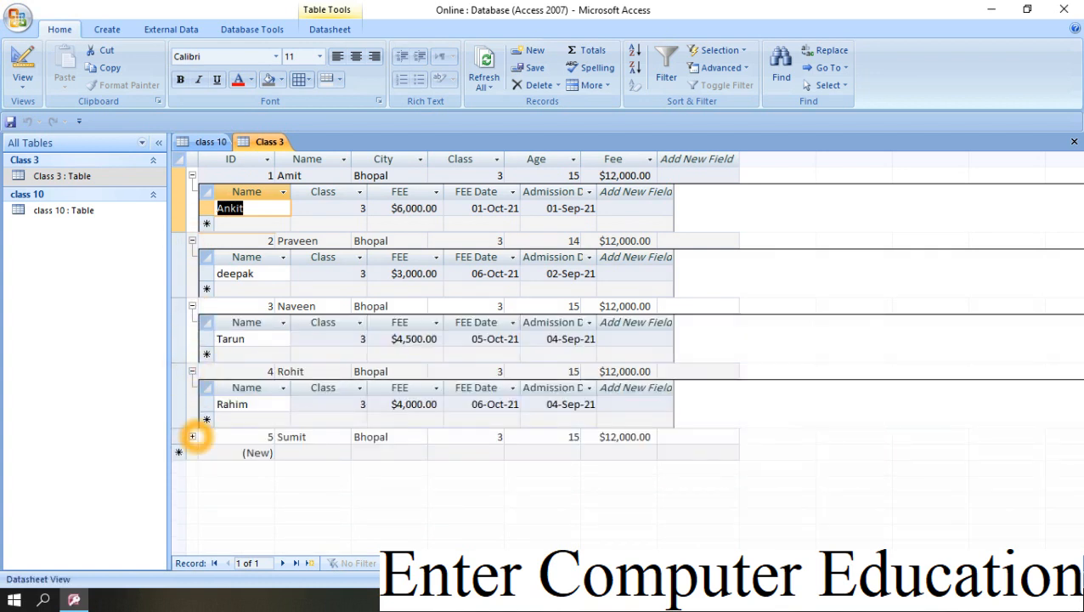
click(192, 436)
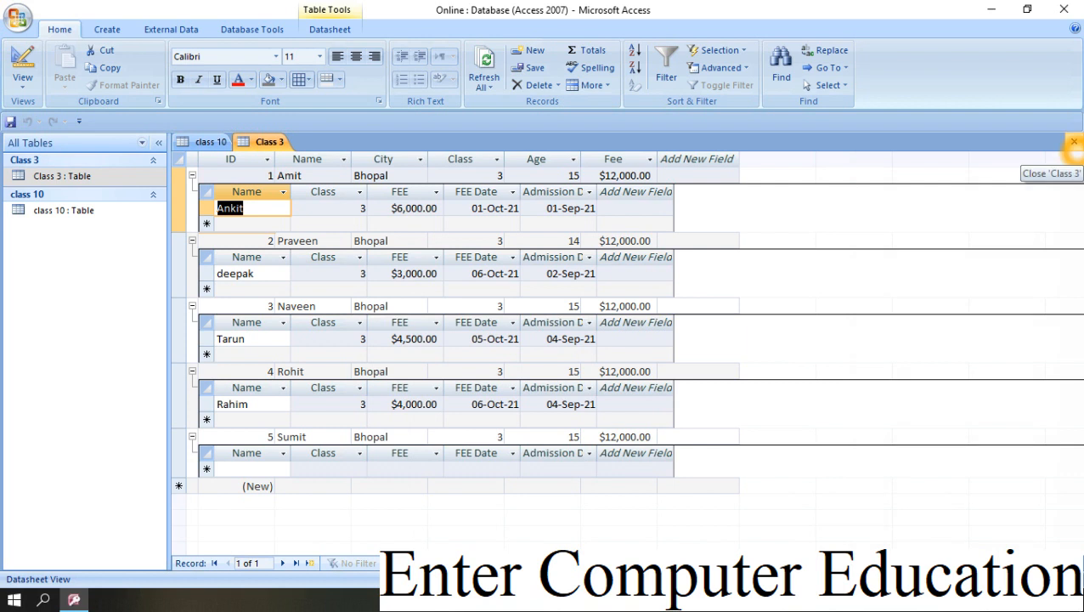
click(1074, 142)
click(1075, 142)
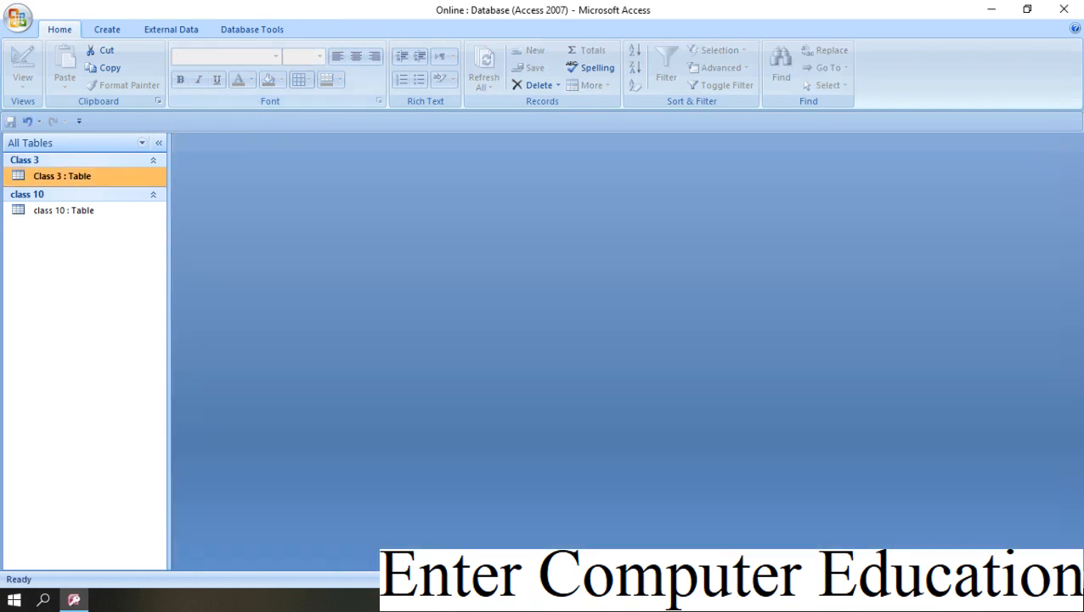
- Permanently delete the relationship between the ID fields of Class 3 and class 10, and close the Relationships layout
click(252, 29)
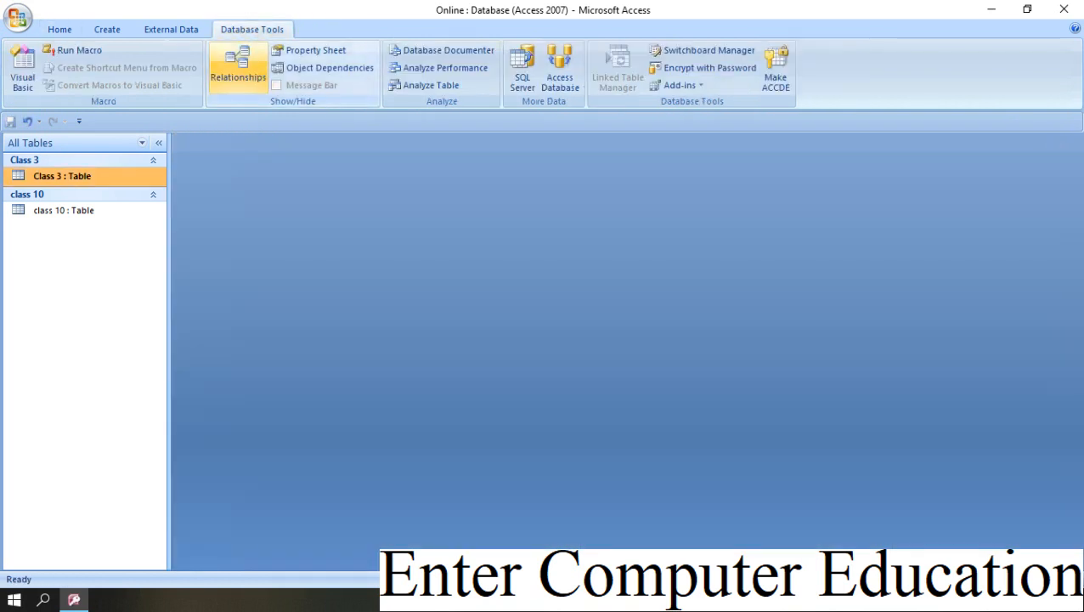
click(238, 66)
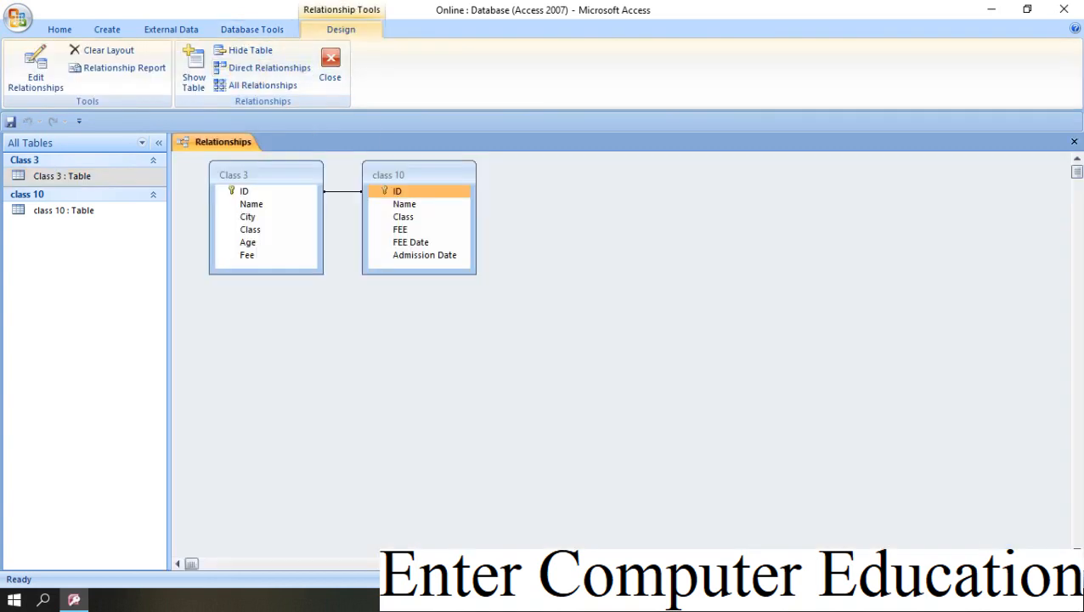
click(343, 192)
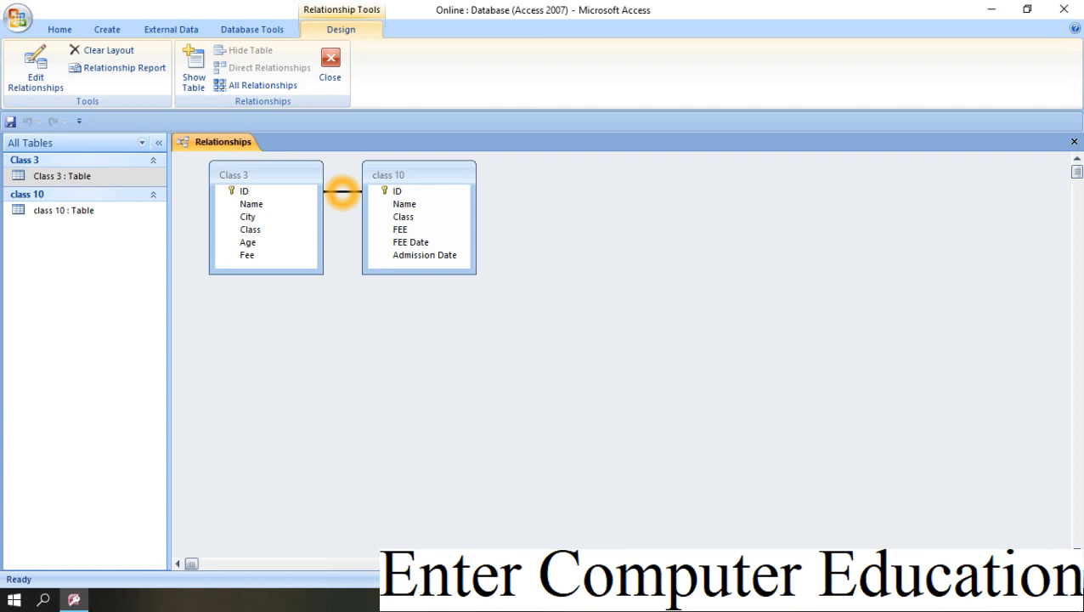
right_click(342, 192)
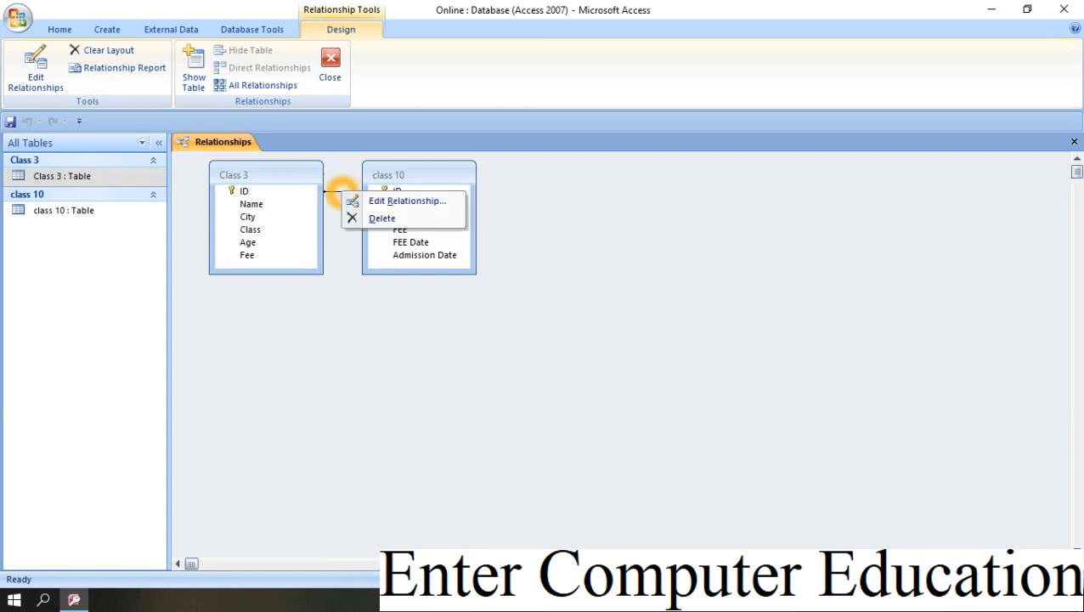
click(367, 222)
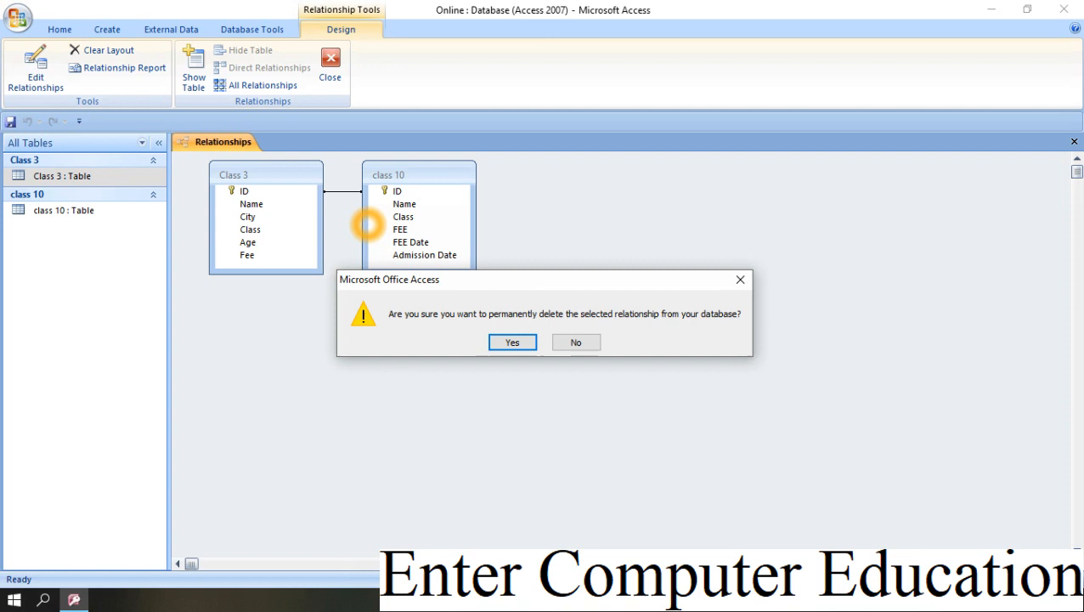
click(511, 343)
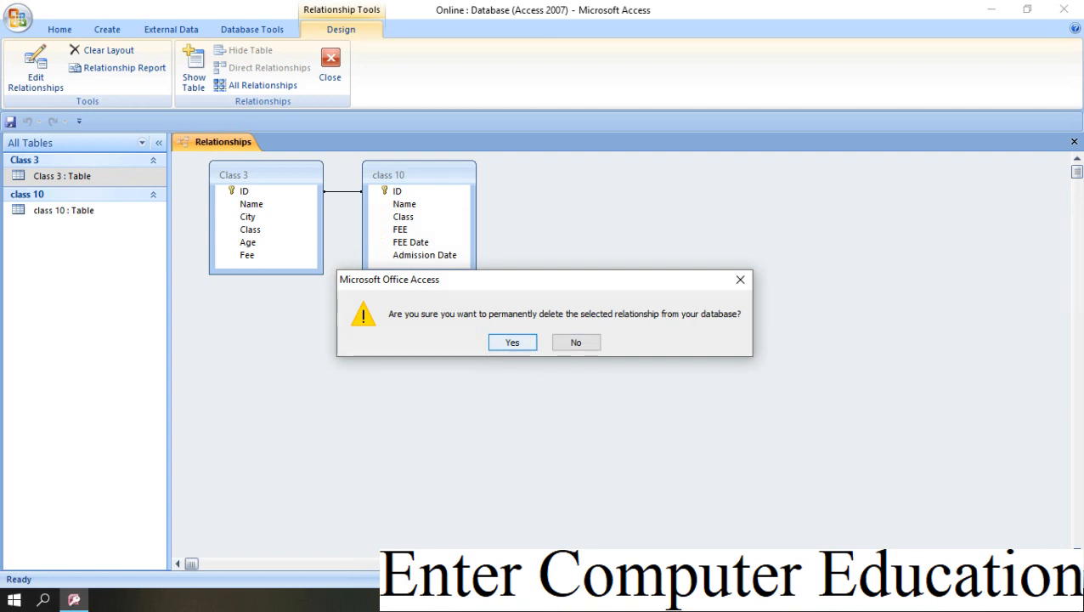
click(511, 344)
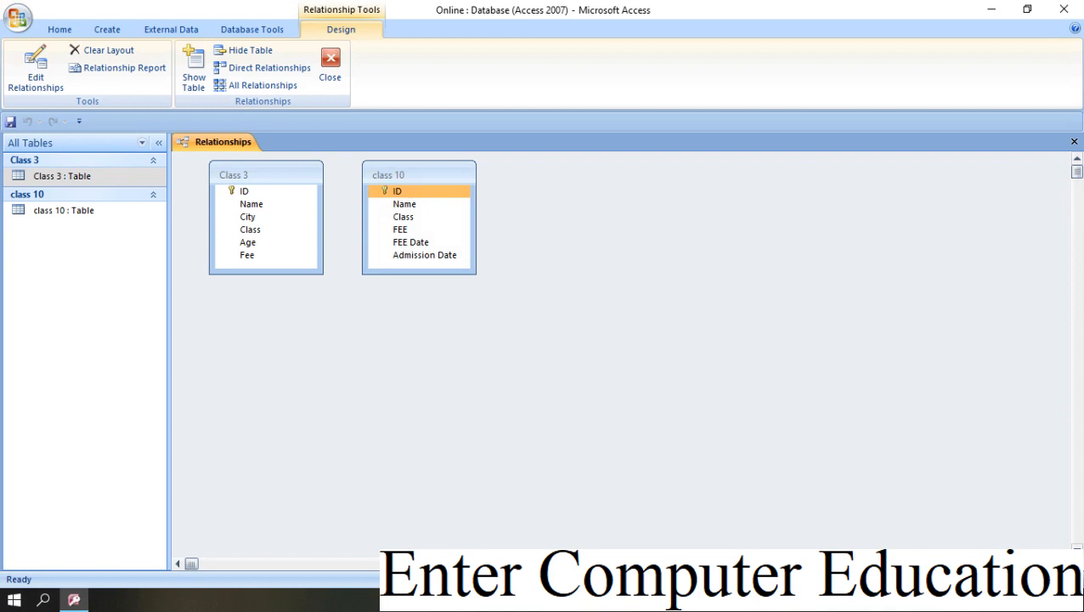
click(1074, 141)
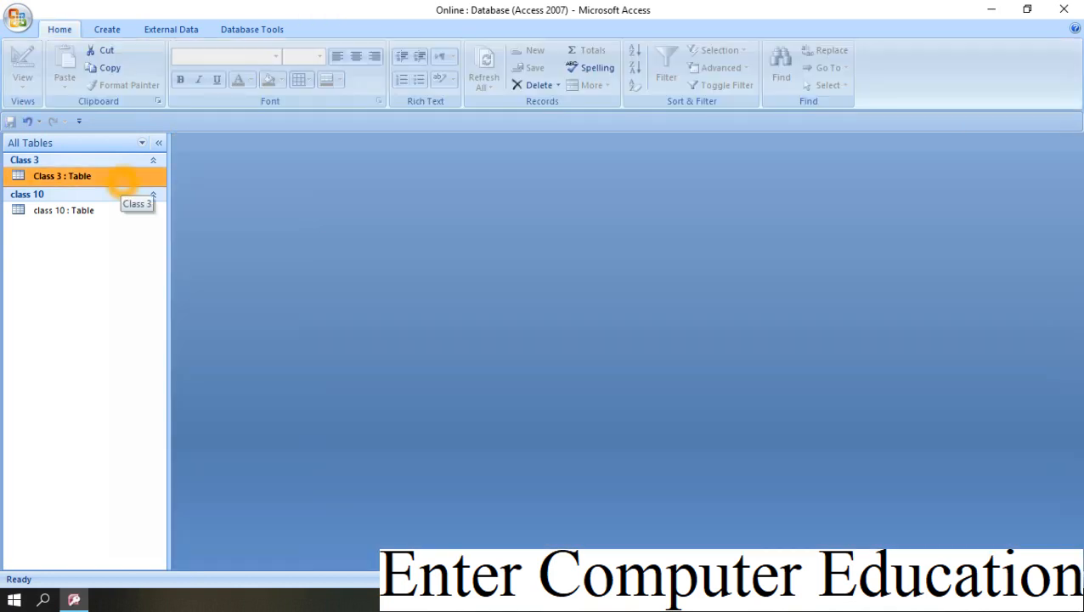
- Open the Class 3 and class 10 tables to check whether their records still have expandable related records
click(123, 181)
double_click(124, 181)
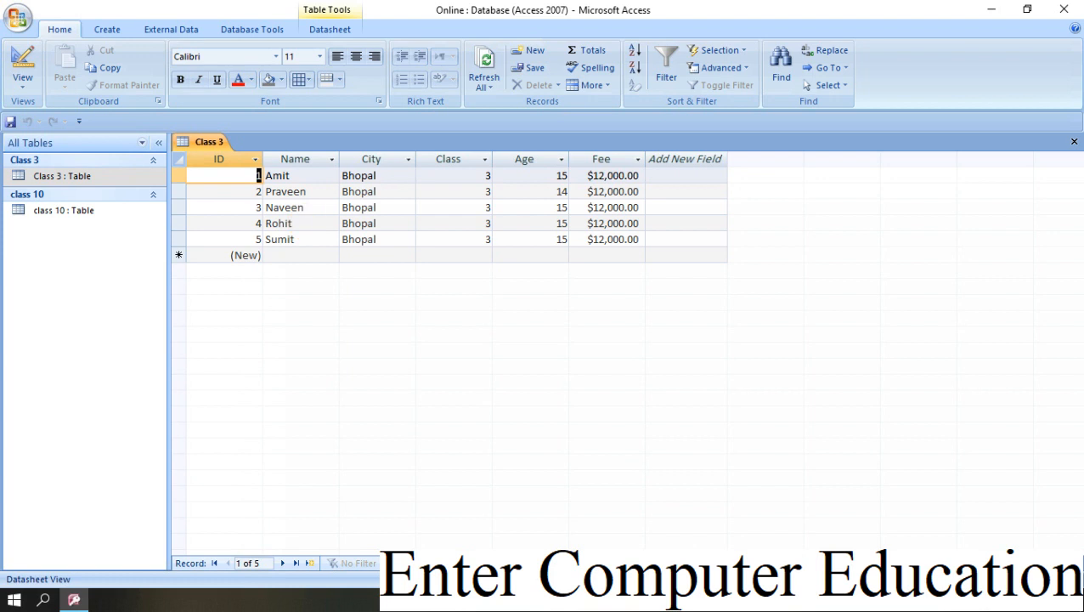
click(543, 207)
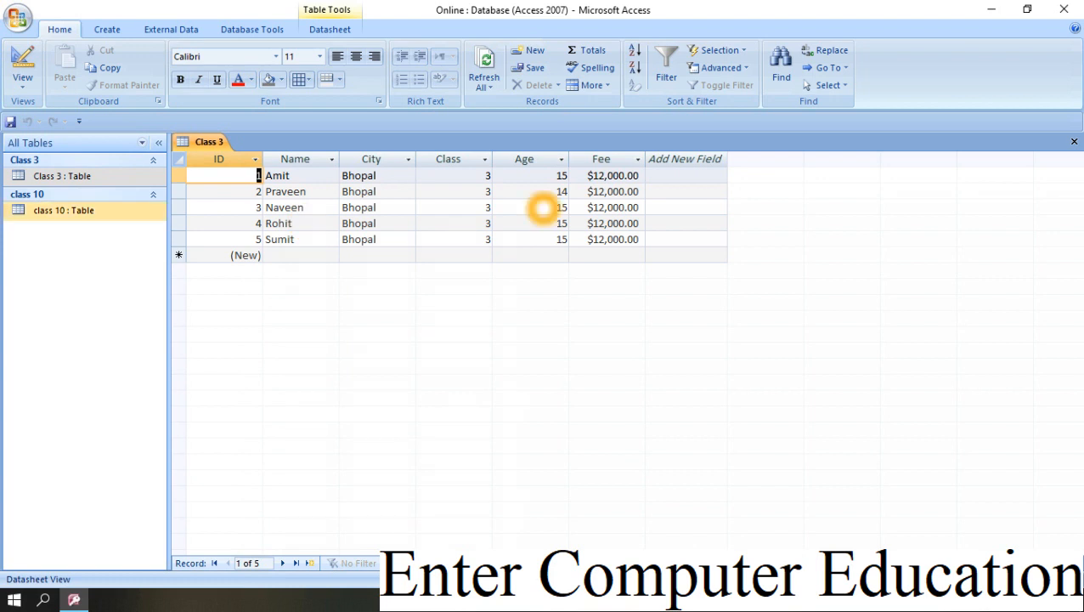
click(125, 213)
double_click(129, 218)
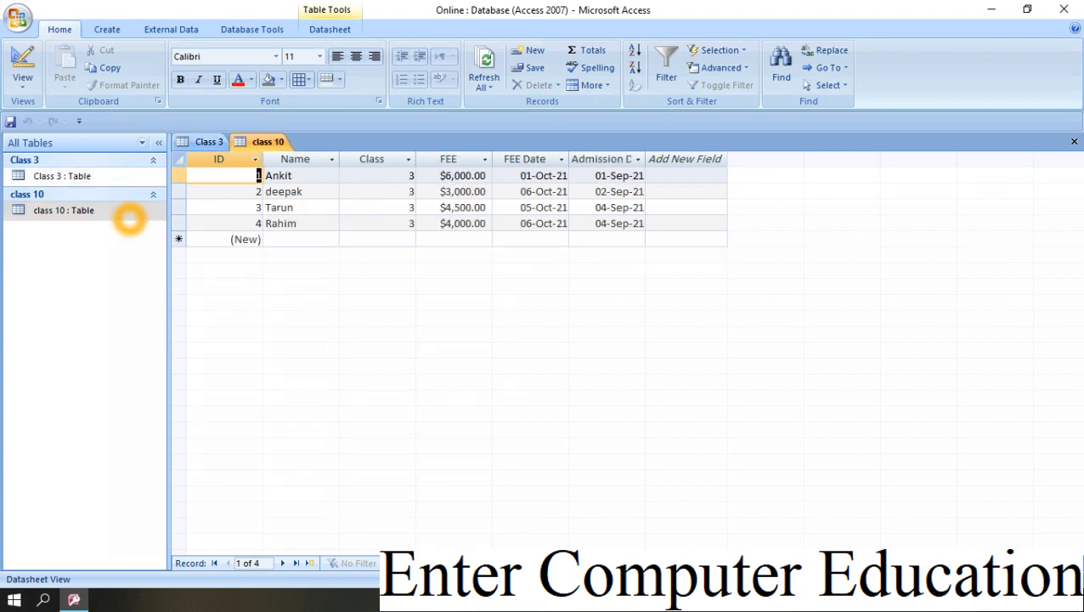